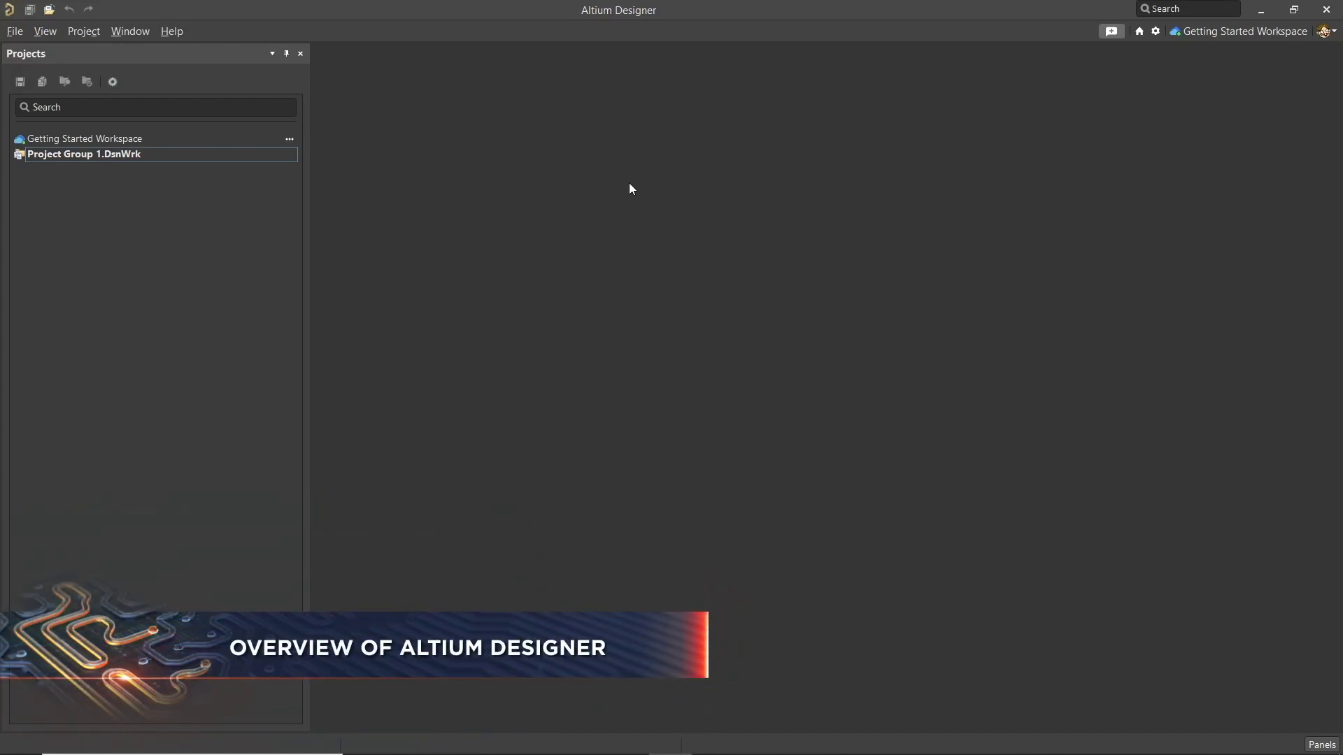
View the 'New in Altium Designer' and 'Exploring Altium Designer' help pages
left_click(173, 35)
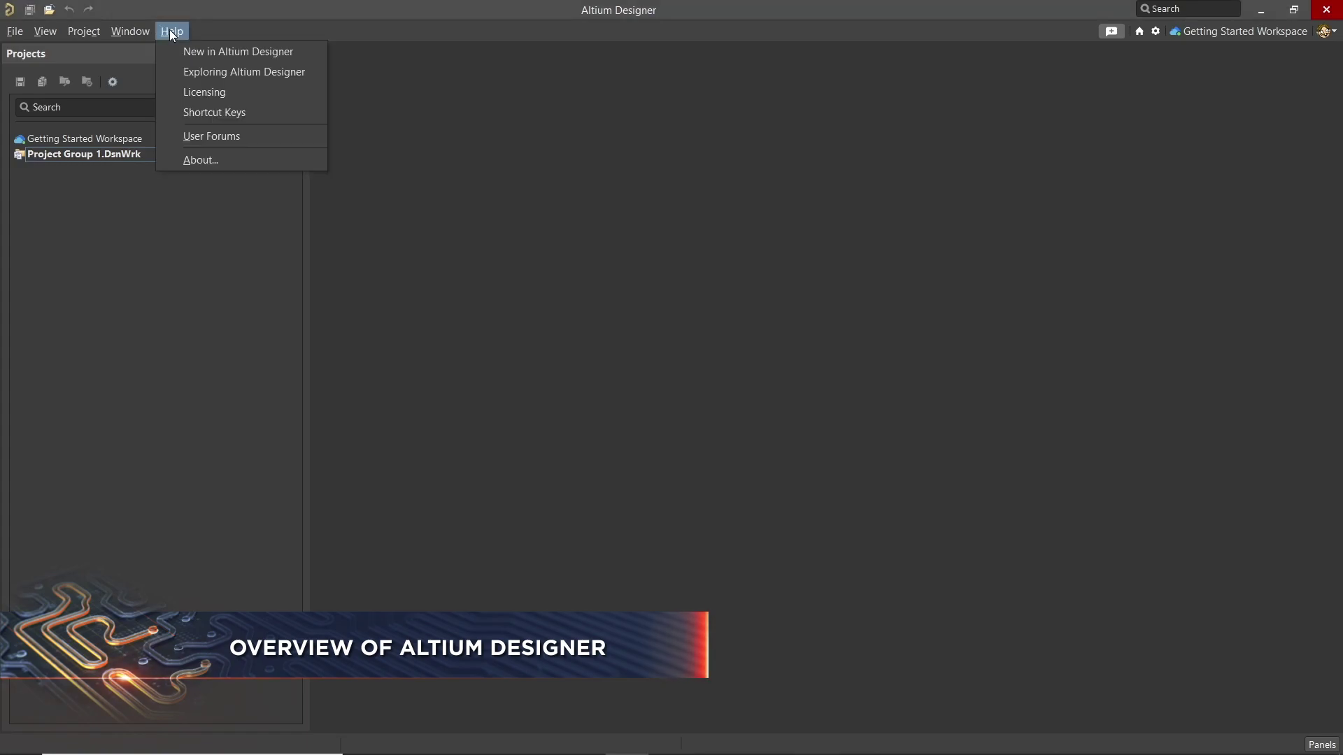
left_click(222, 55)
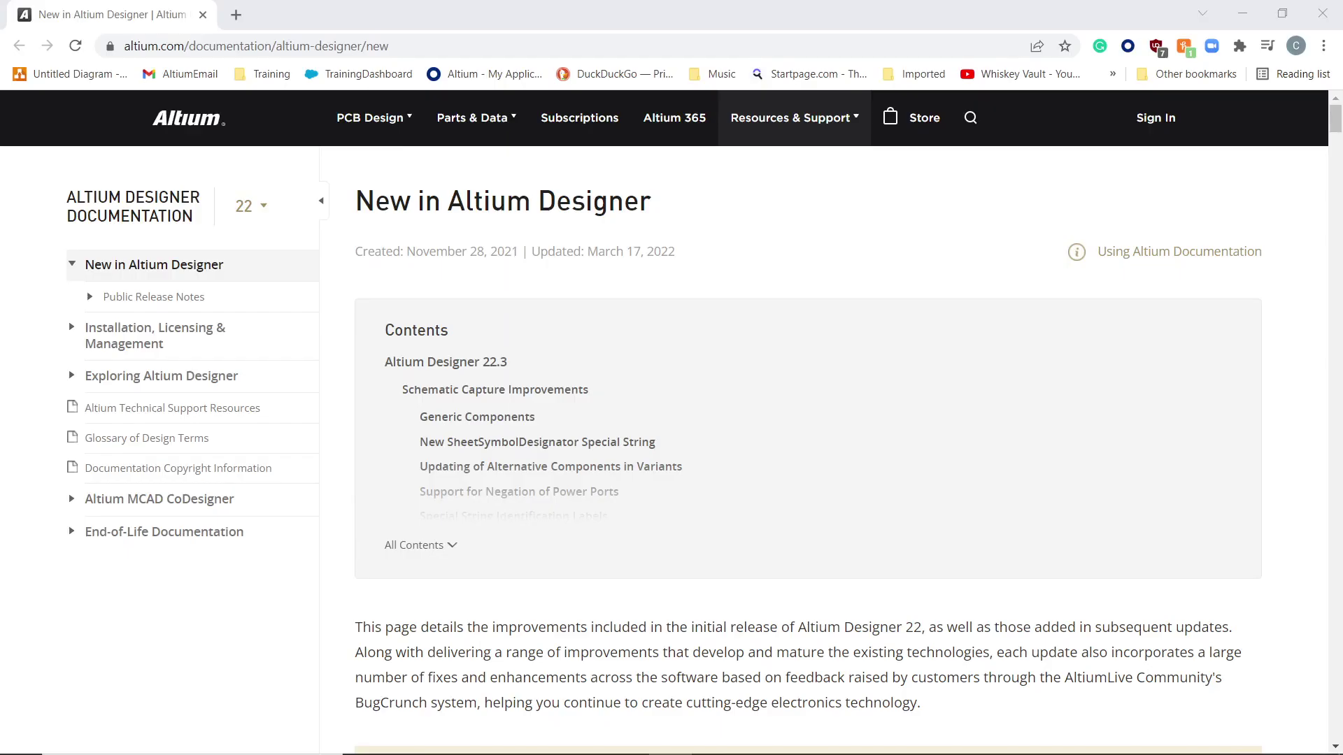
scroll(638, 355, "down", 4)
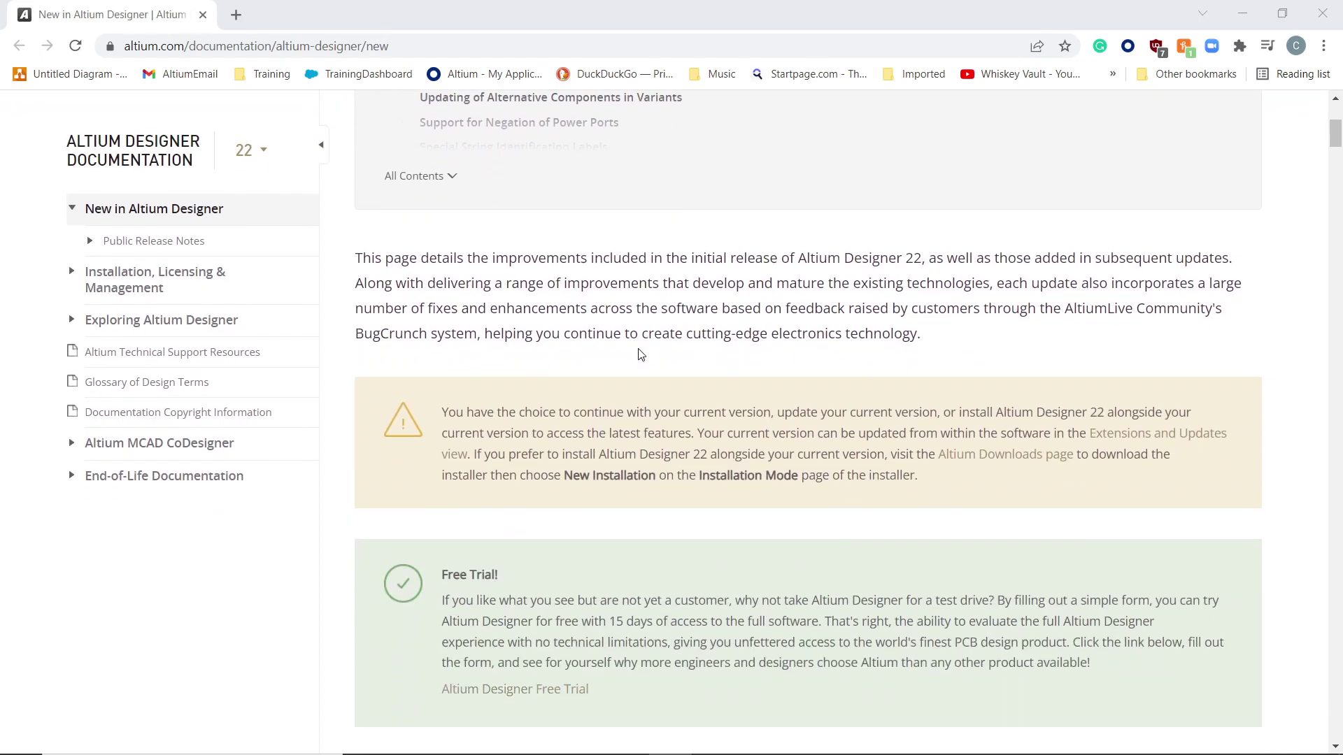
scroll(638, 355, "down", 1)
scroll(638, 355, "down", 3)
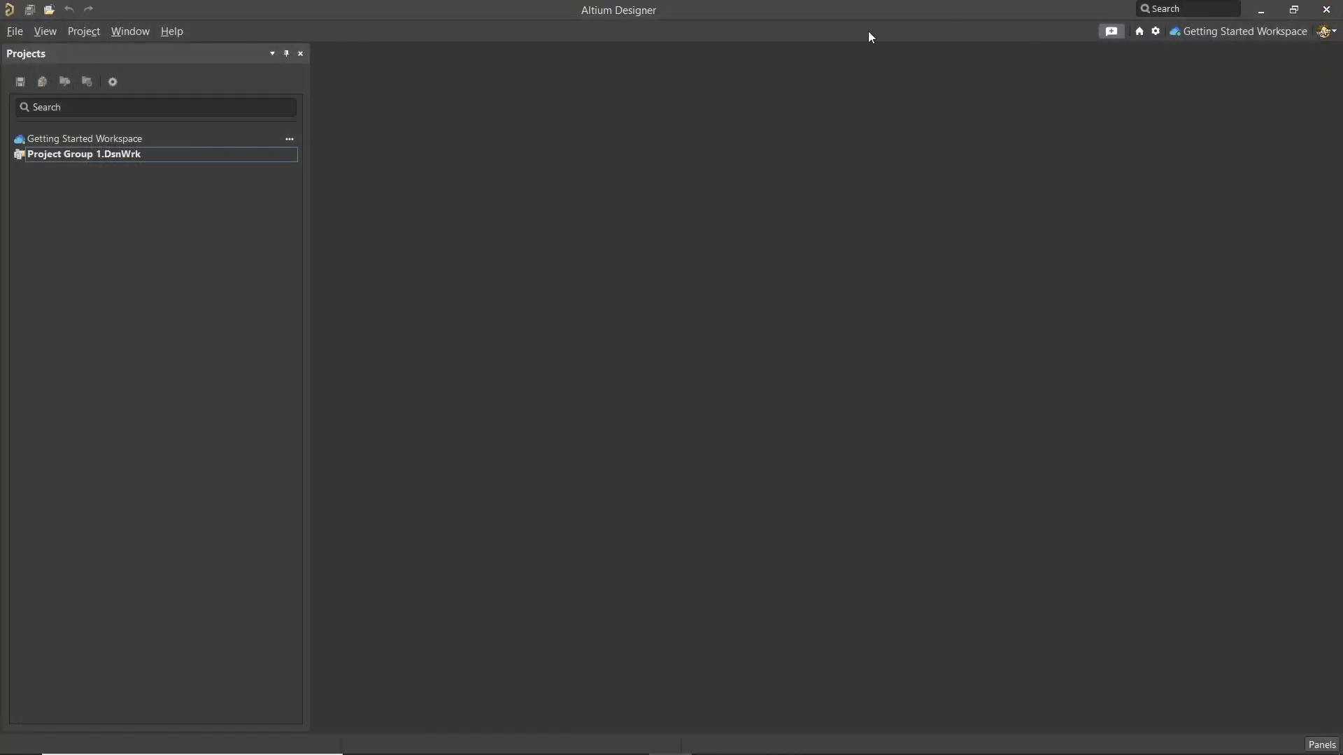
left_click(172, 33)
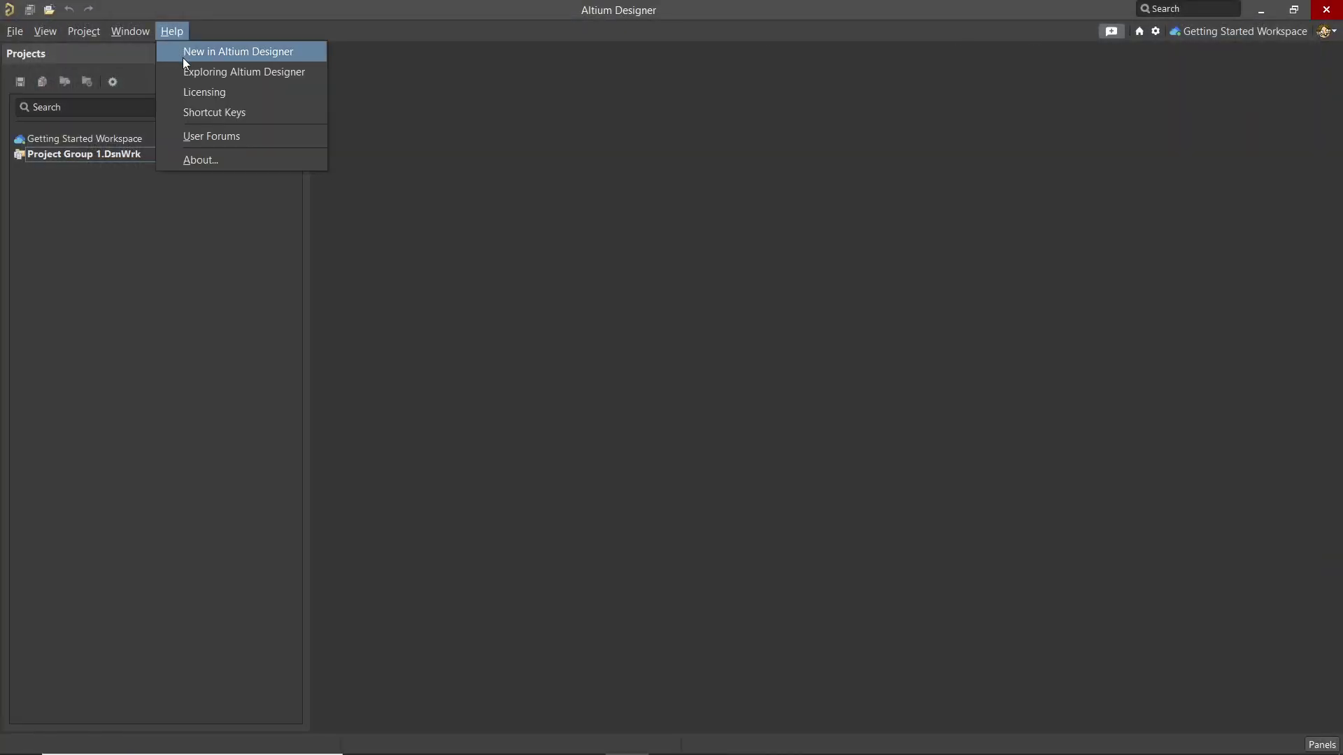
left_click(185, 69)
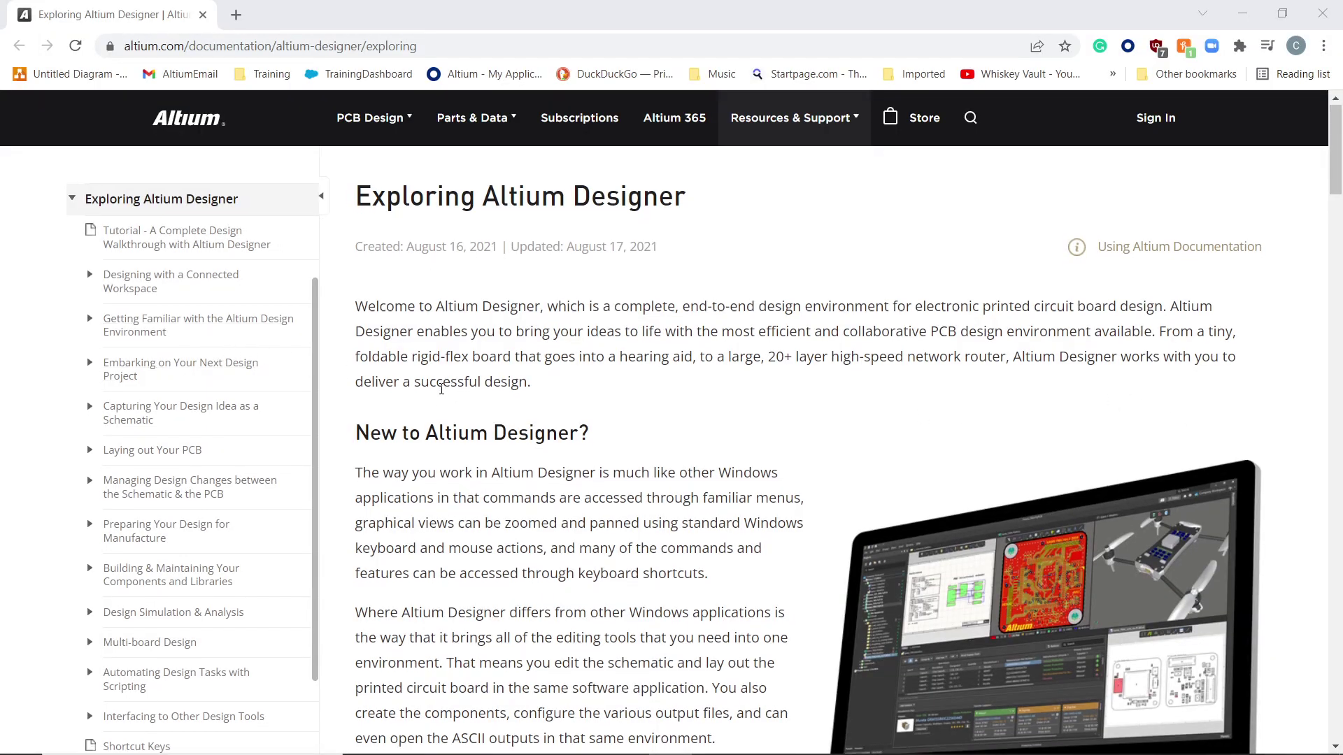
scroll(512, 380, "down", 2)
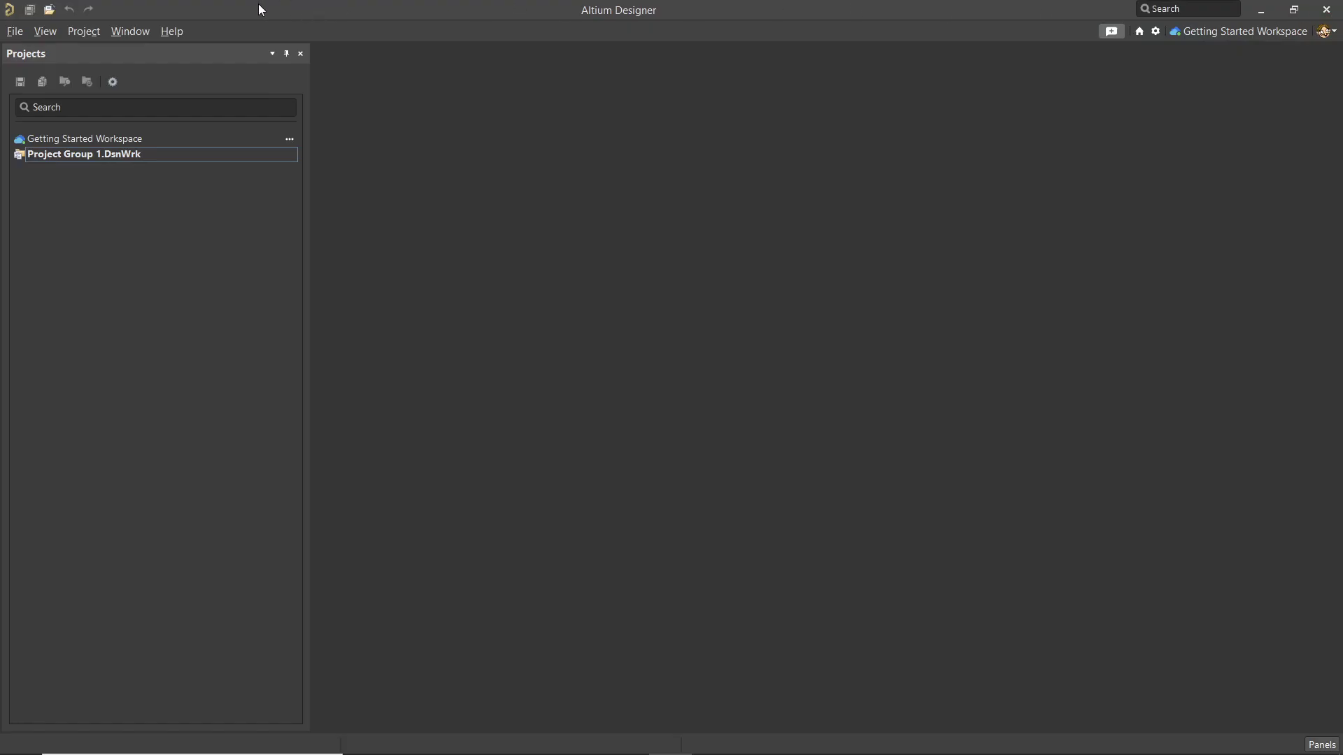
Read the Shortcut Keys documentation, close the browser, and show the panel list
left_click(172, 30)
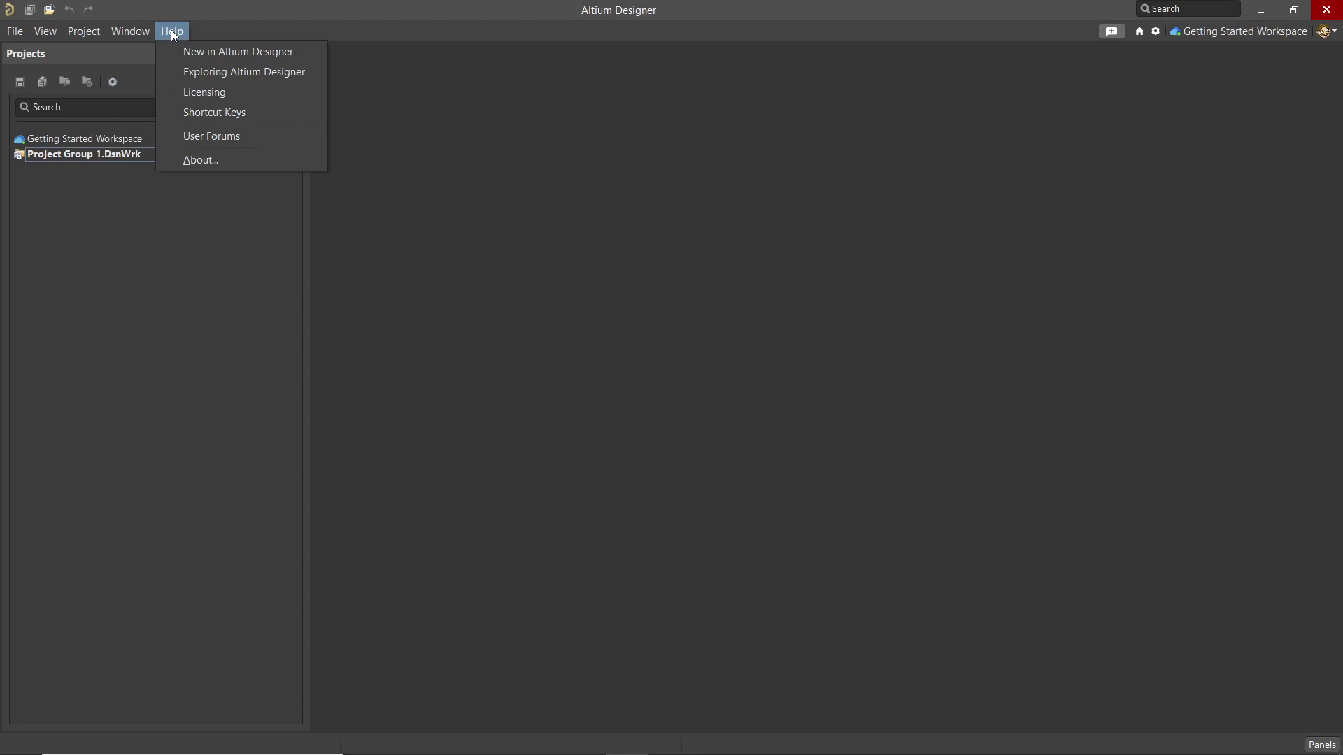
left_click(217, 114)
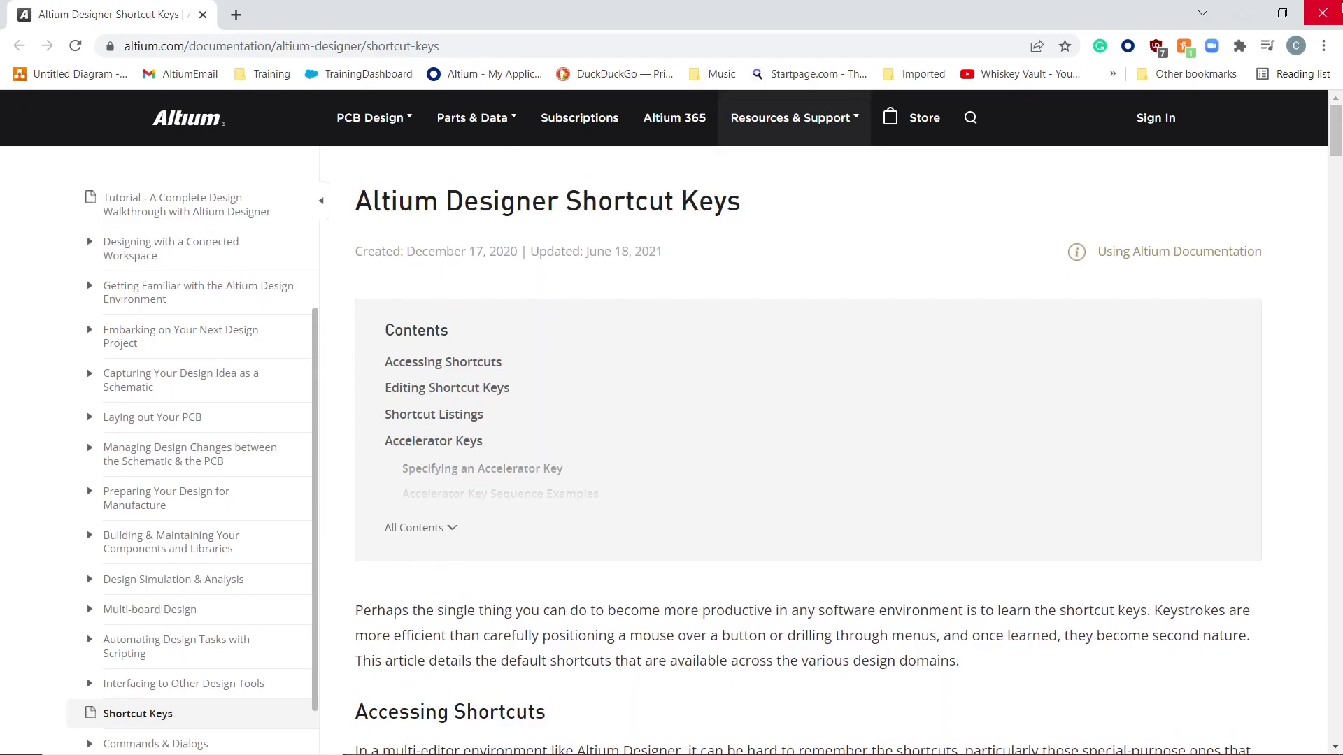
left_click(1322, 18)
left_click(1311, 747)
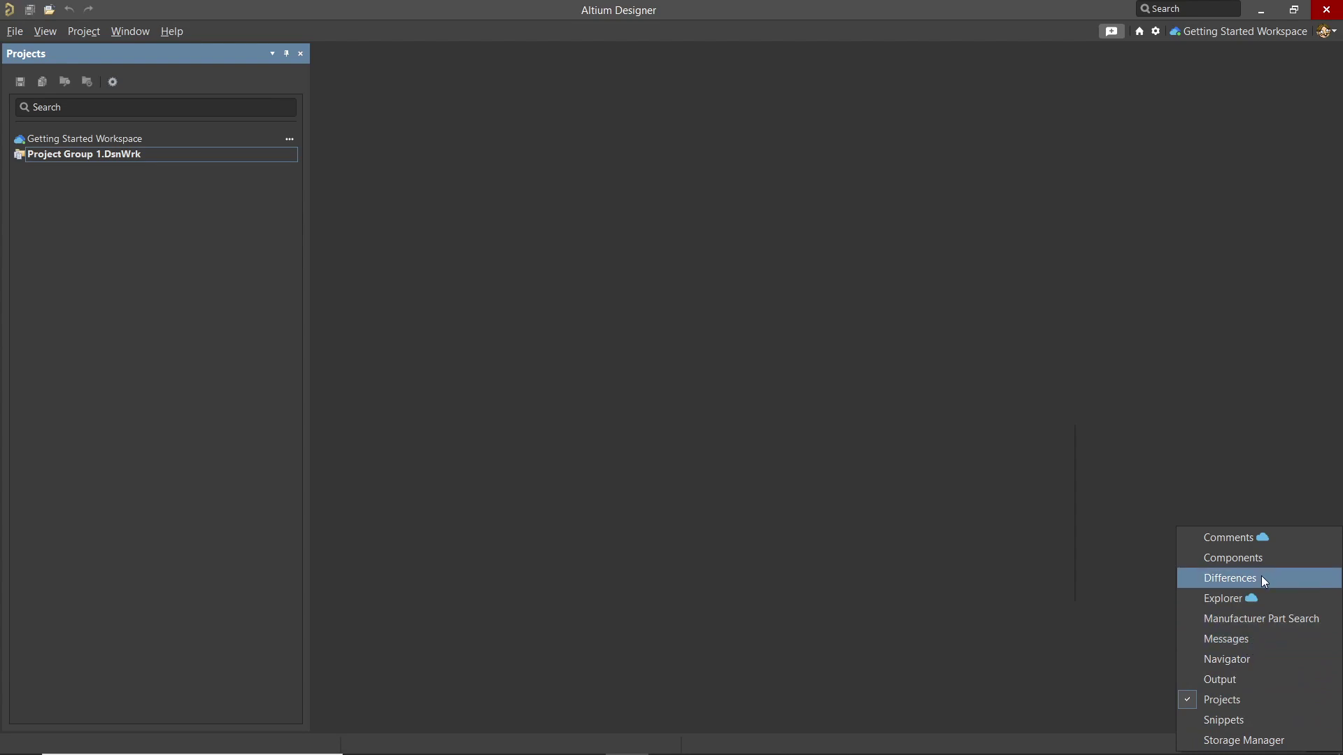
Open Components showing All categories (690 parts), float and redock it, then set auto-hide
left_click(1269, 549)
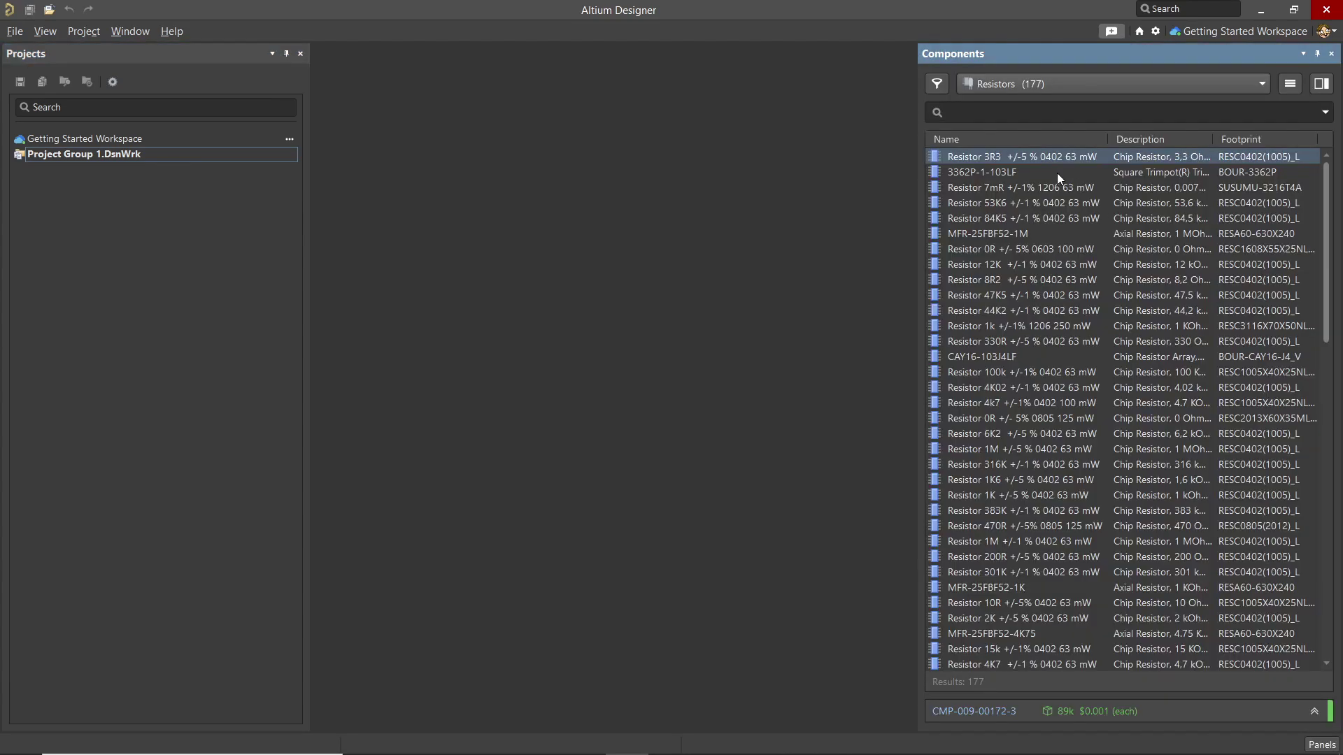
left_click(1263, 85)
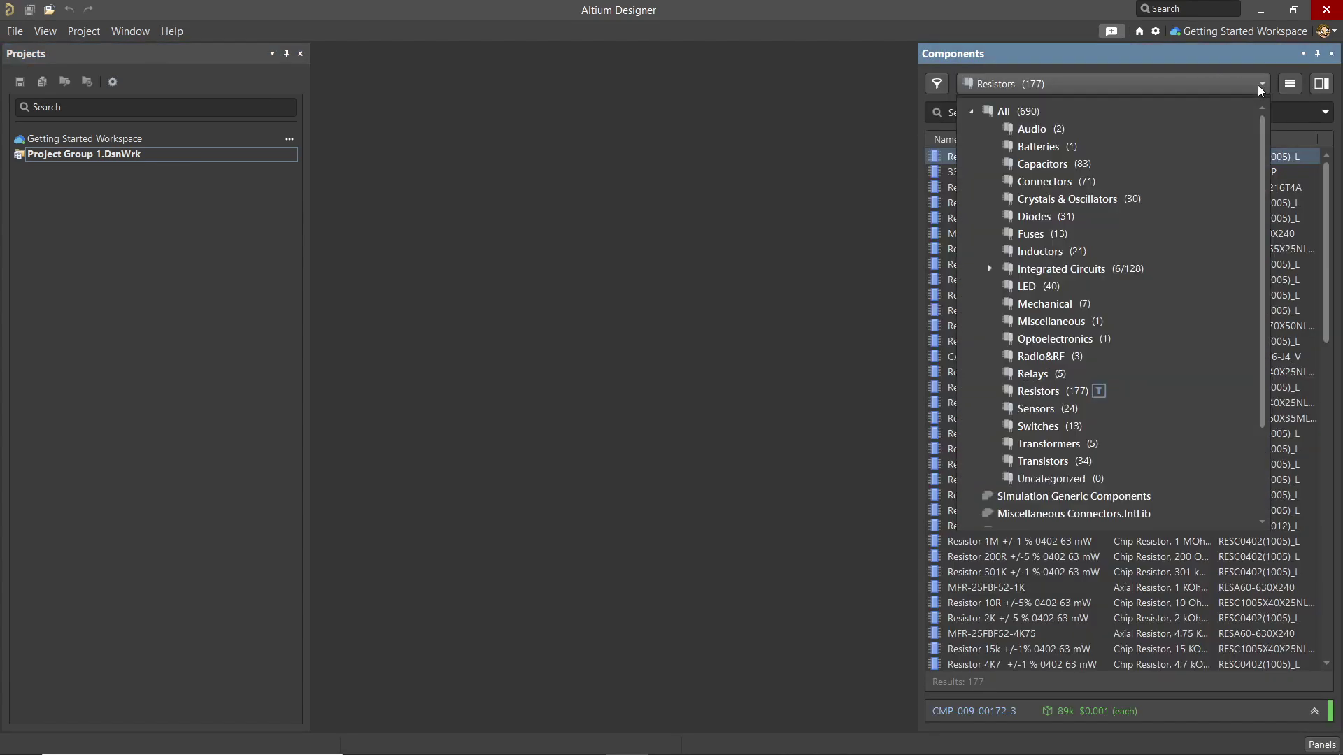
left_click(997, 113)
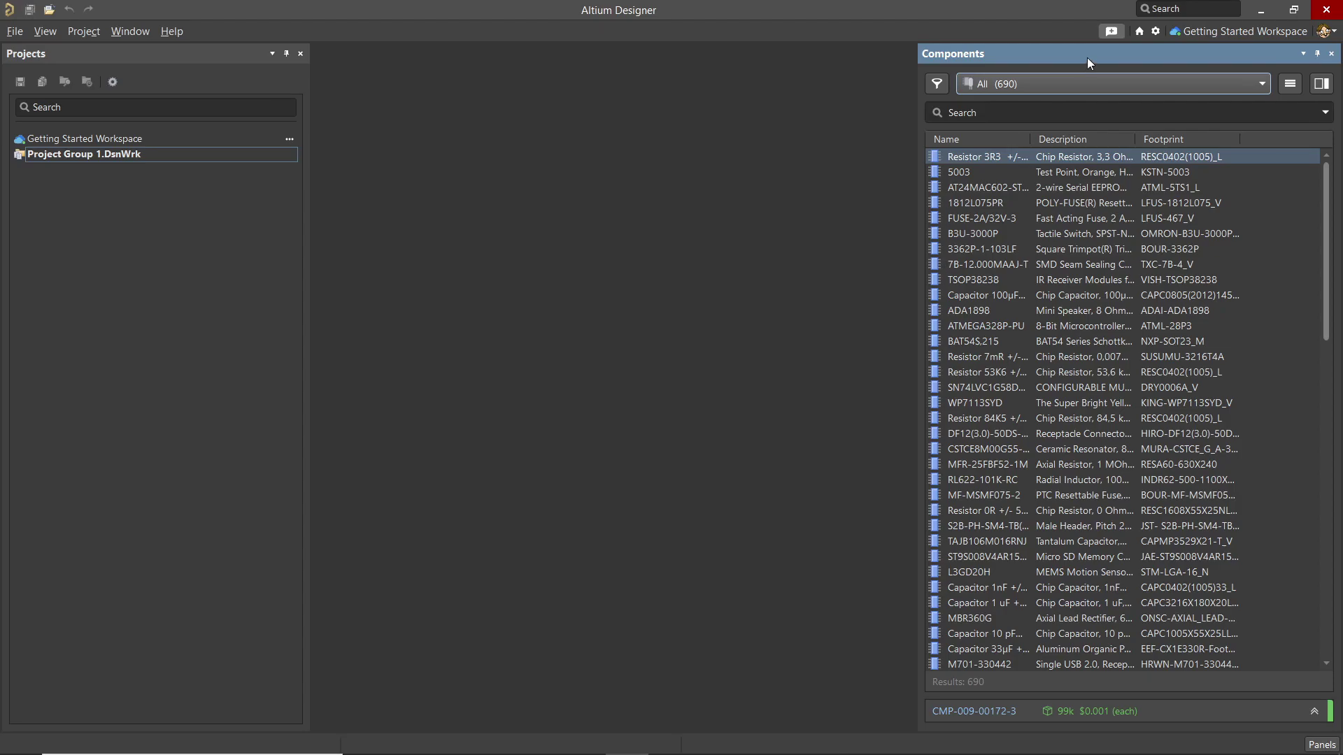
left_click_drag(1087, 63, 695, 89)
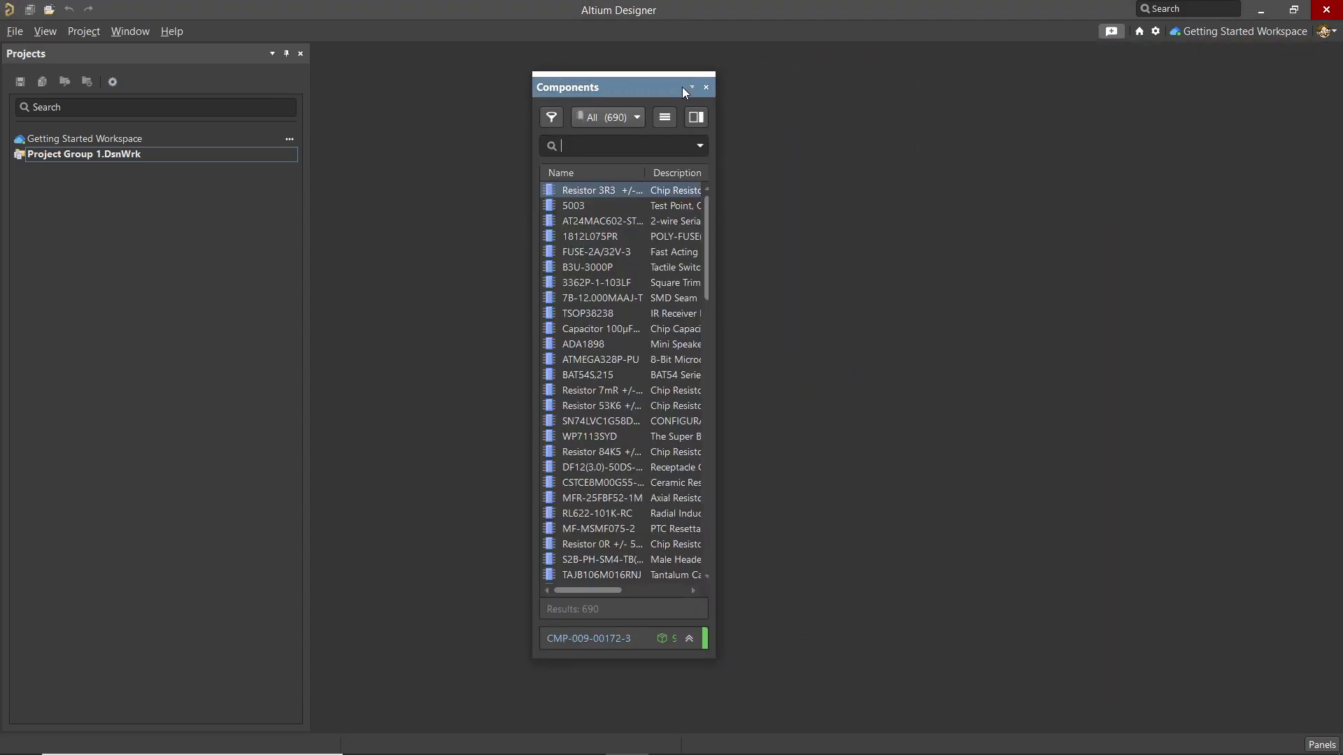
left_click_drag(641, 90, 1270, 103)
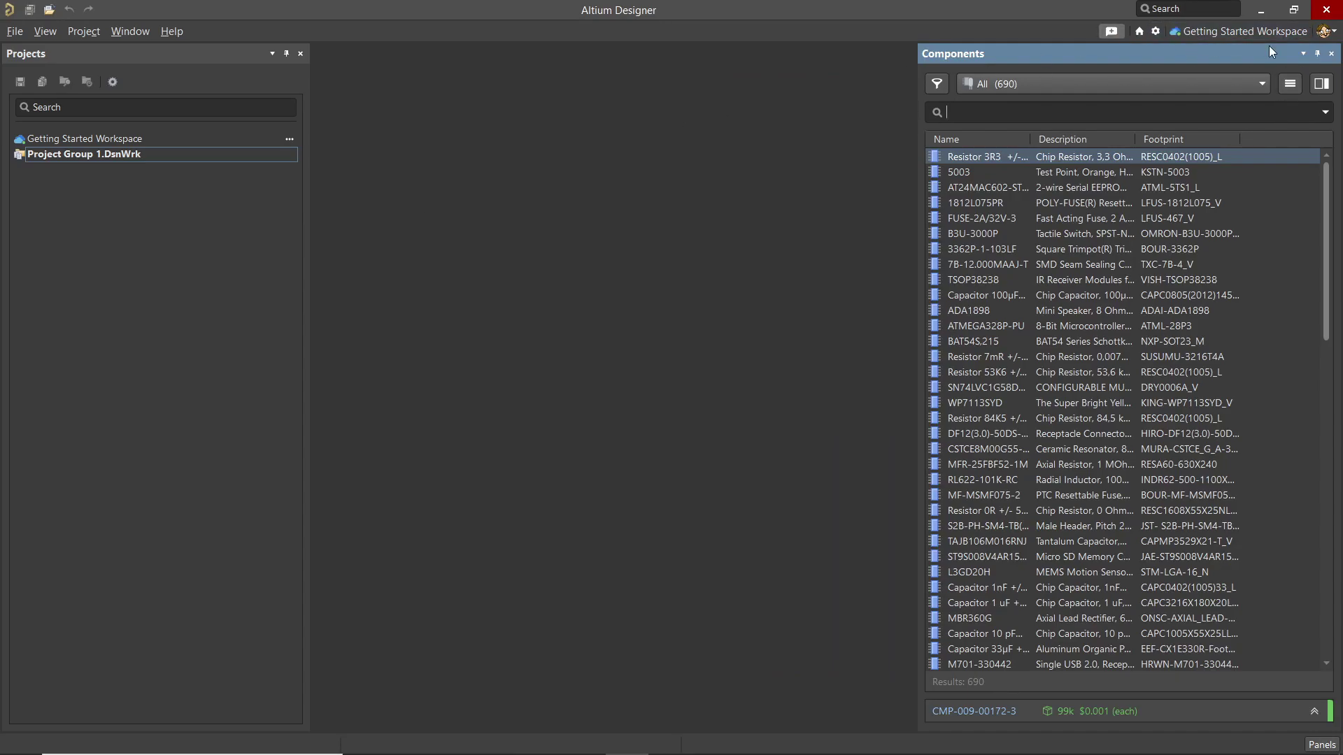
left_click(1318, 55)
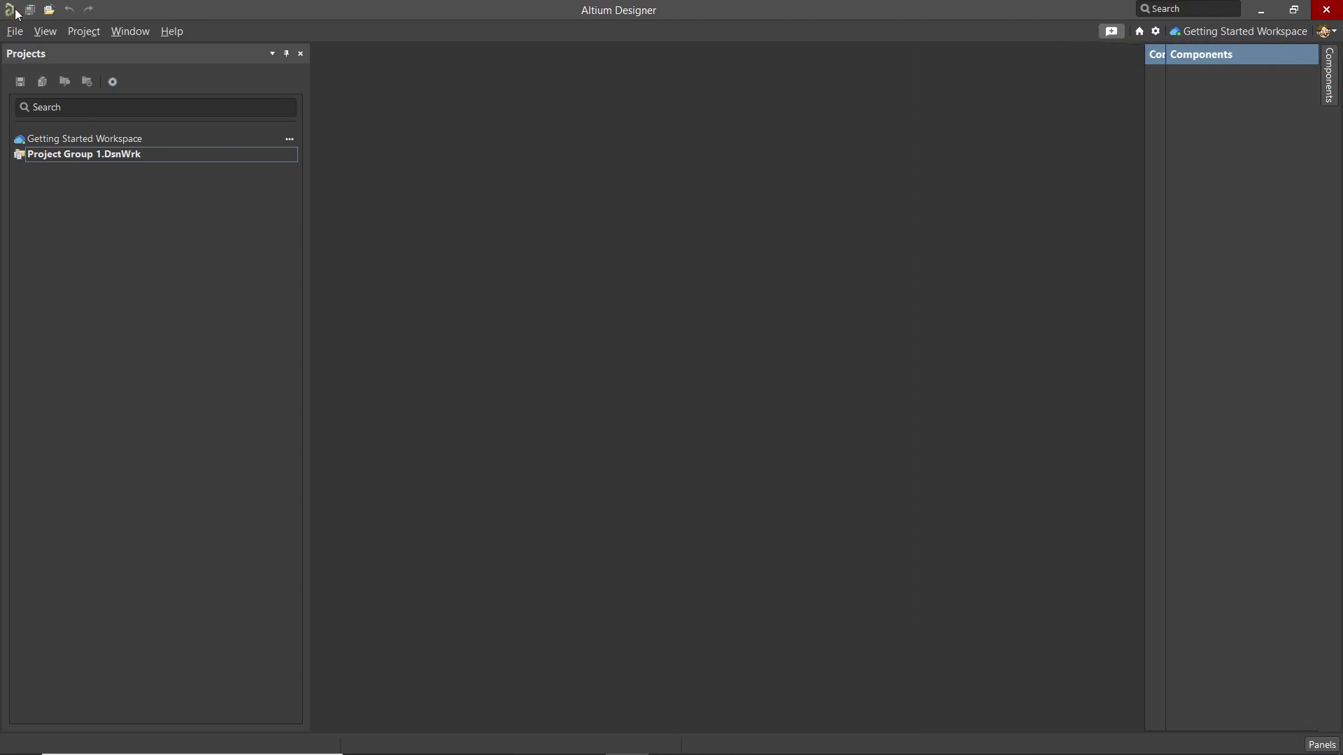
Open SL1 Xilinx Spartan-IIE PQ208 Rev1.02.PrjPcb, pin and narrow Components, then list panels
left_click(15, 32)
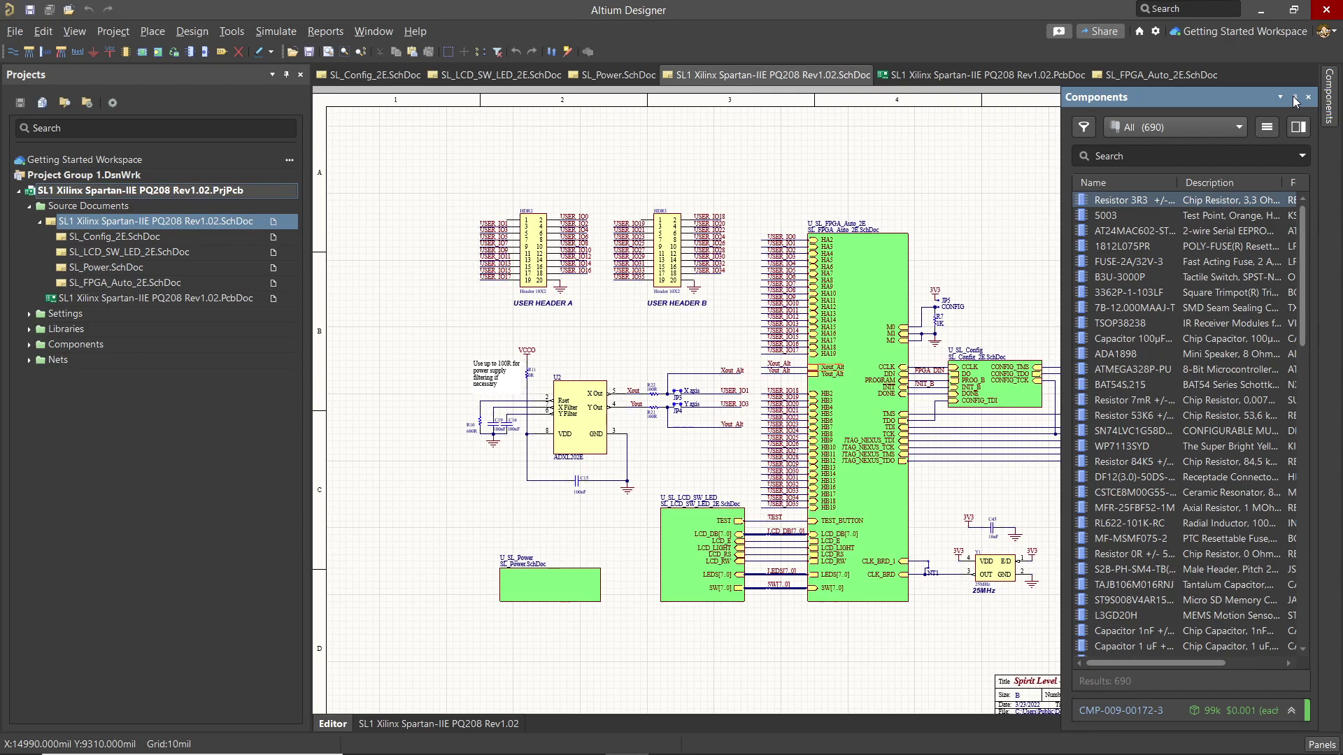
left_click(1296, 98)
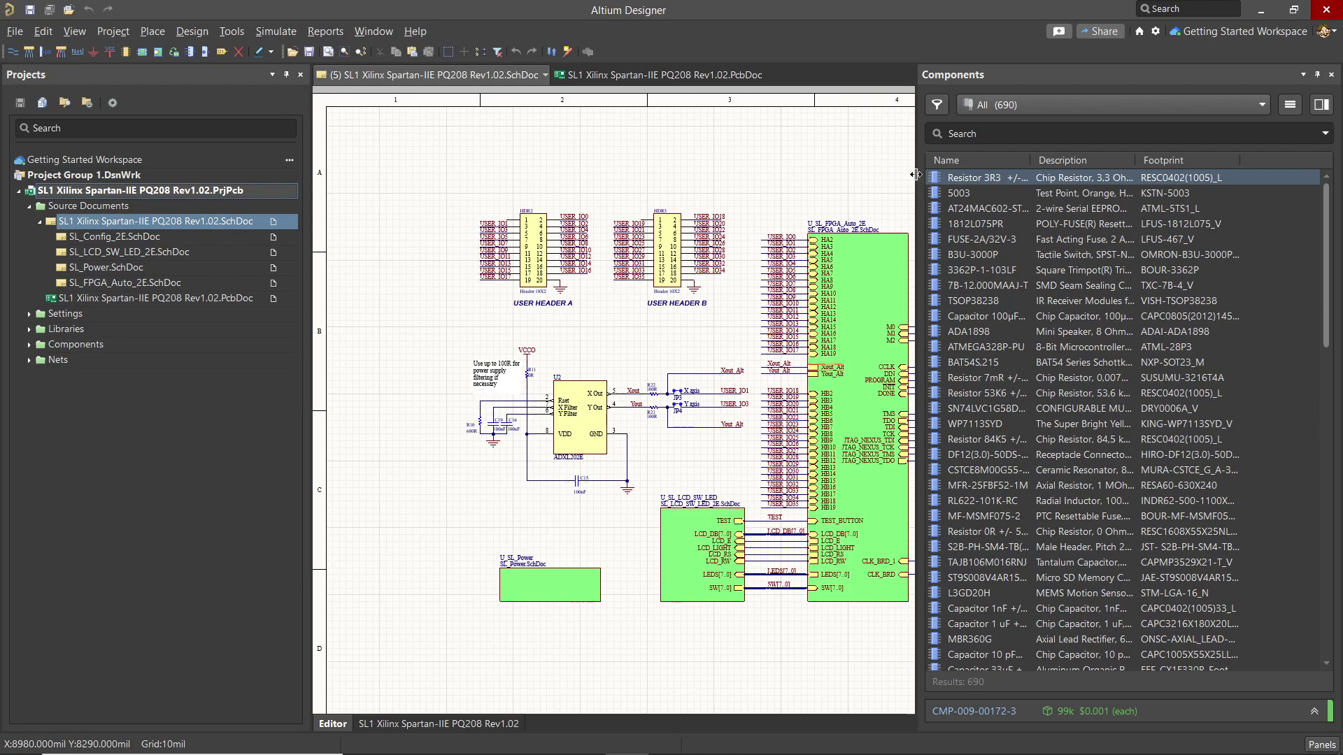
left_click_drag(915, 175, 1090, 176)
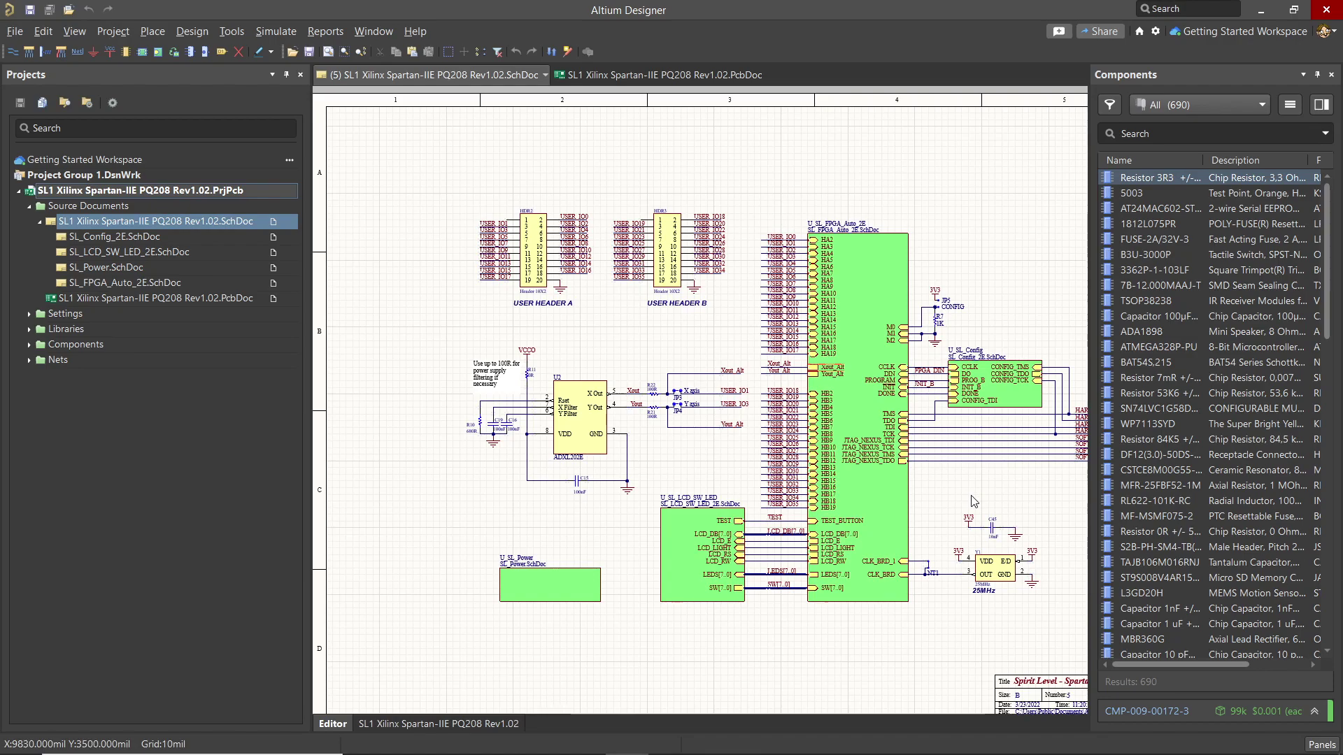
left_click(1324, 745)
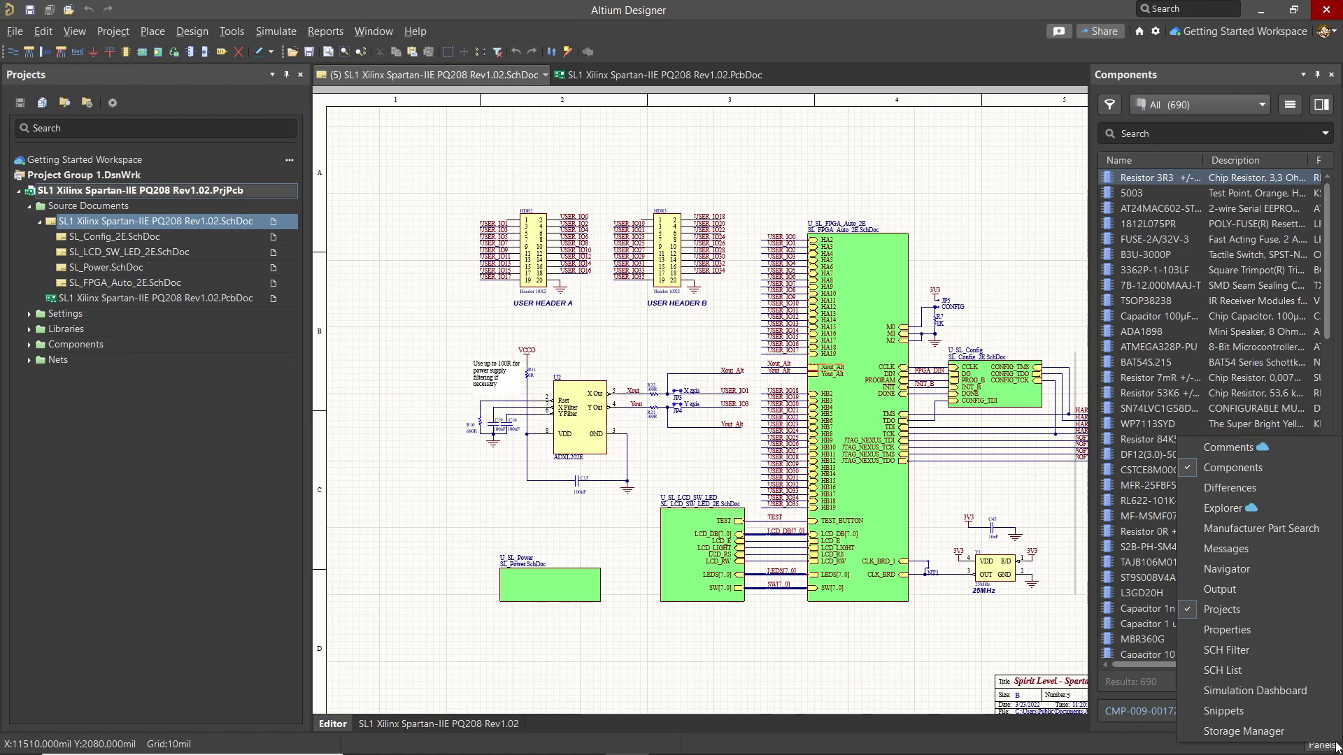
Switch the side panel to Properties, showing the schematic's selection filter and grid options
left_click(1270, 641)
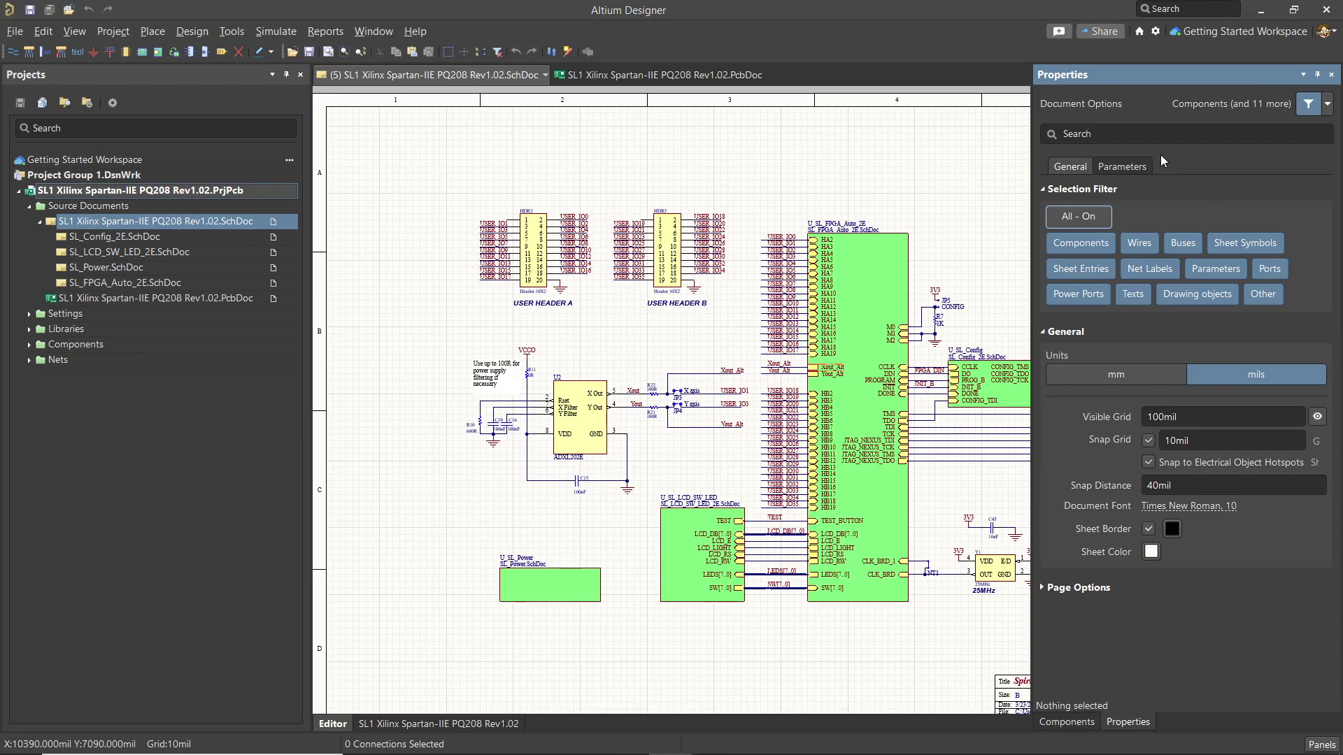
Browse System View, Projects Panel, and Schematic General, Graphical Editing, Compiler and Grids preferences
left_click(1155, 31)
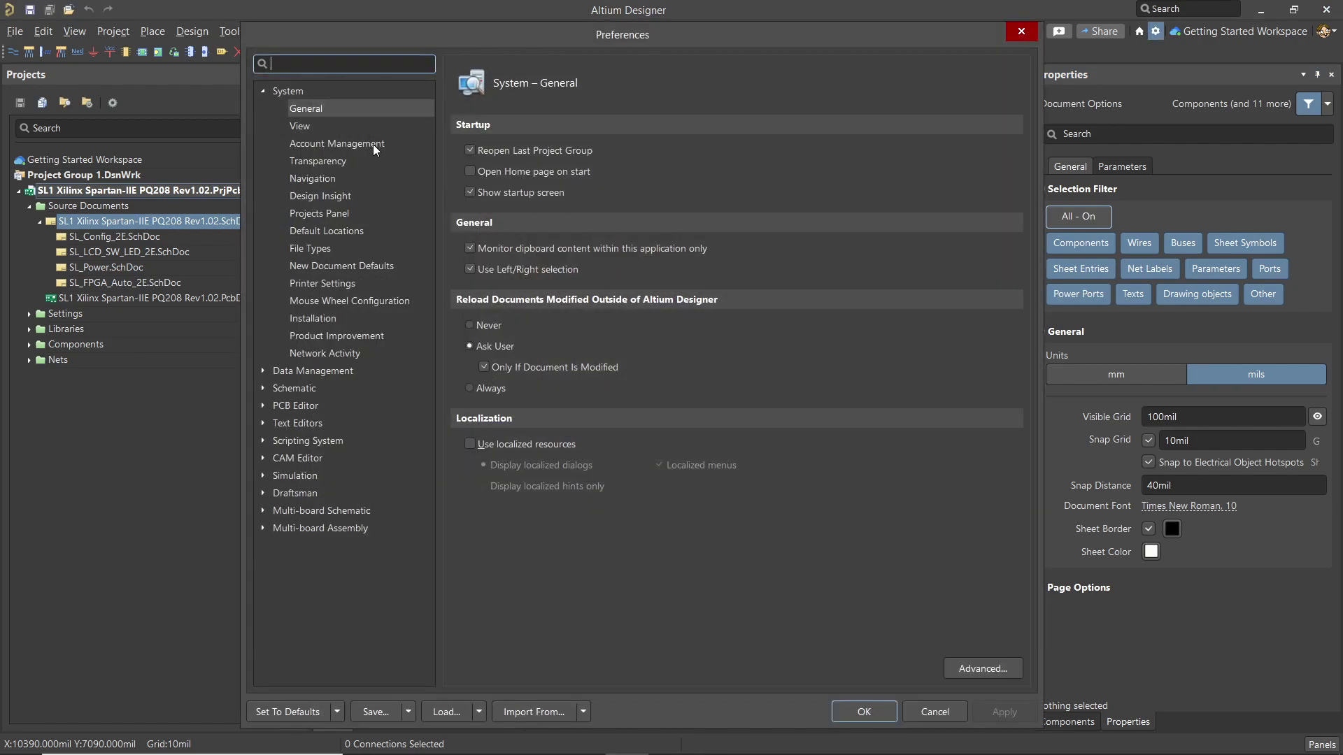
left_click(312, 129)
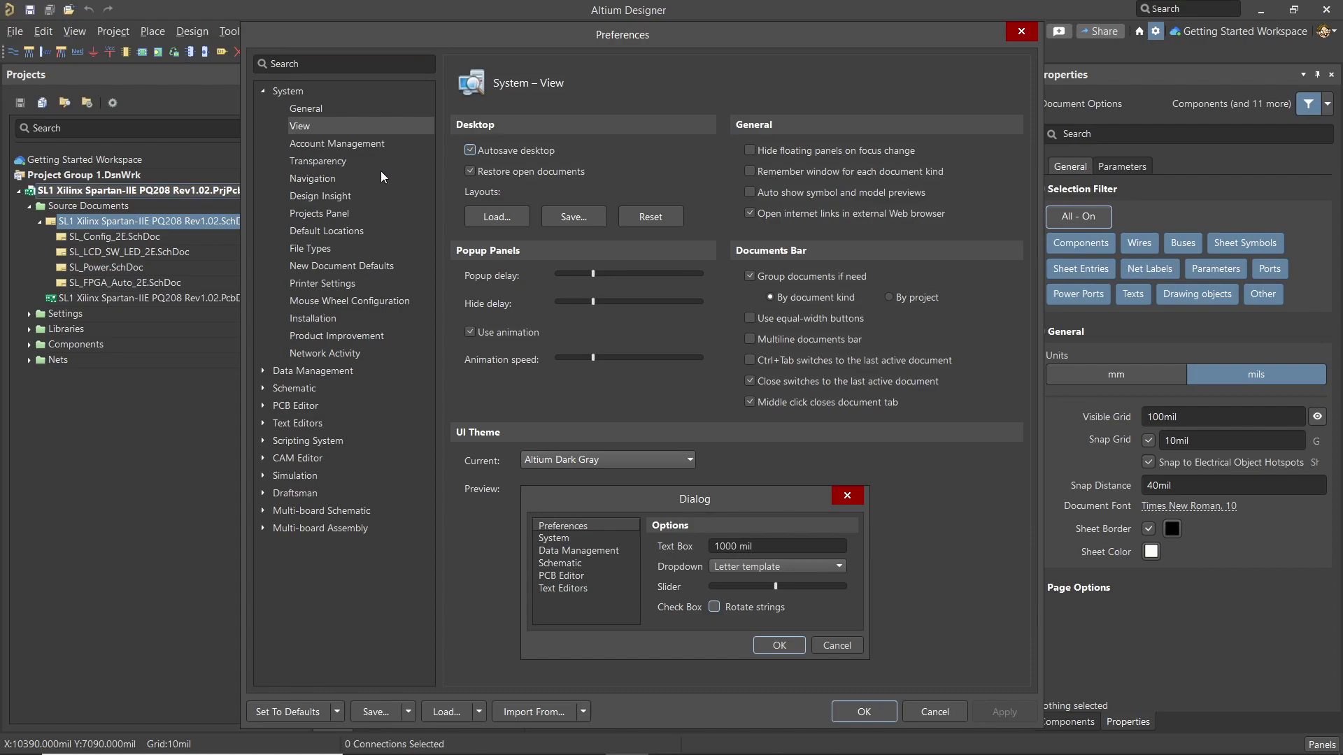
left_click(298, 217)
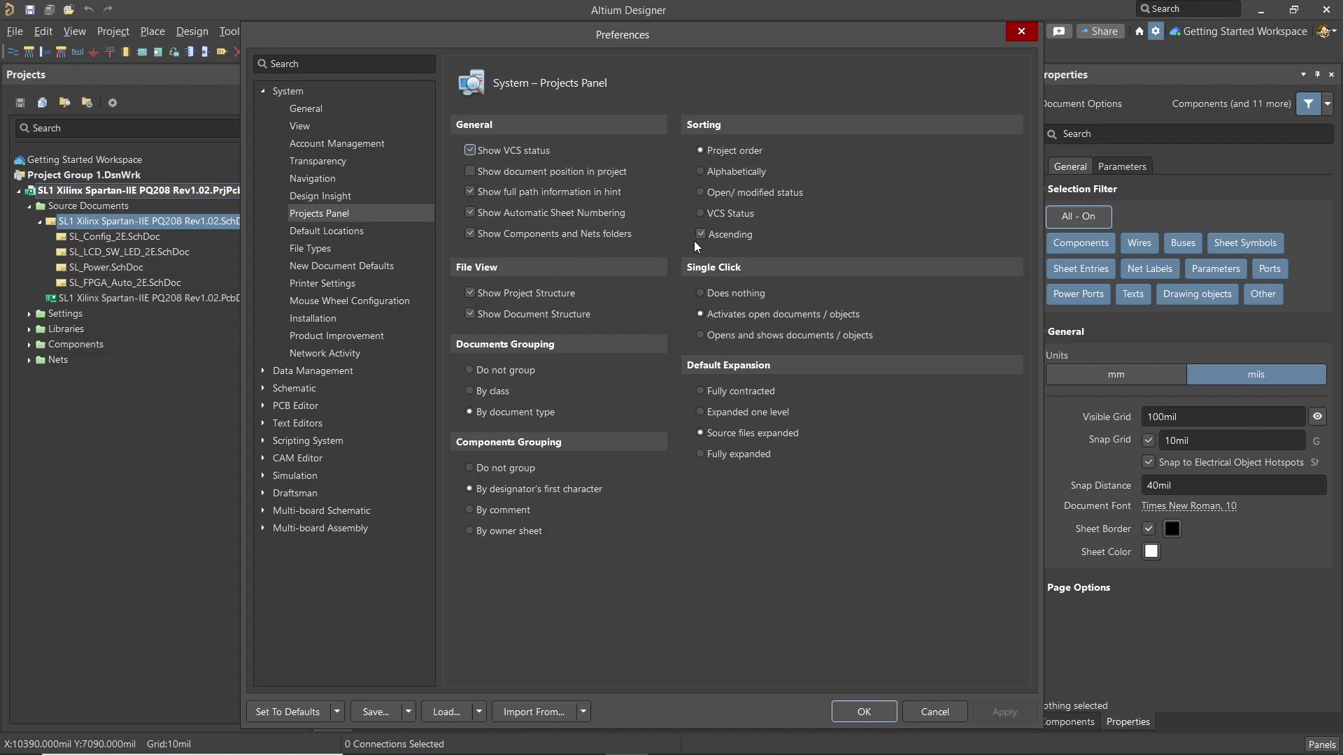
left_click(263, 389)
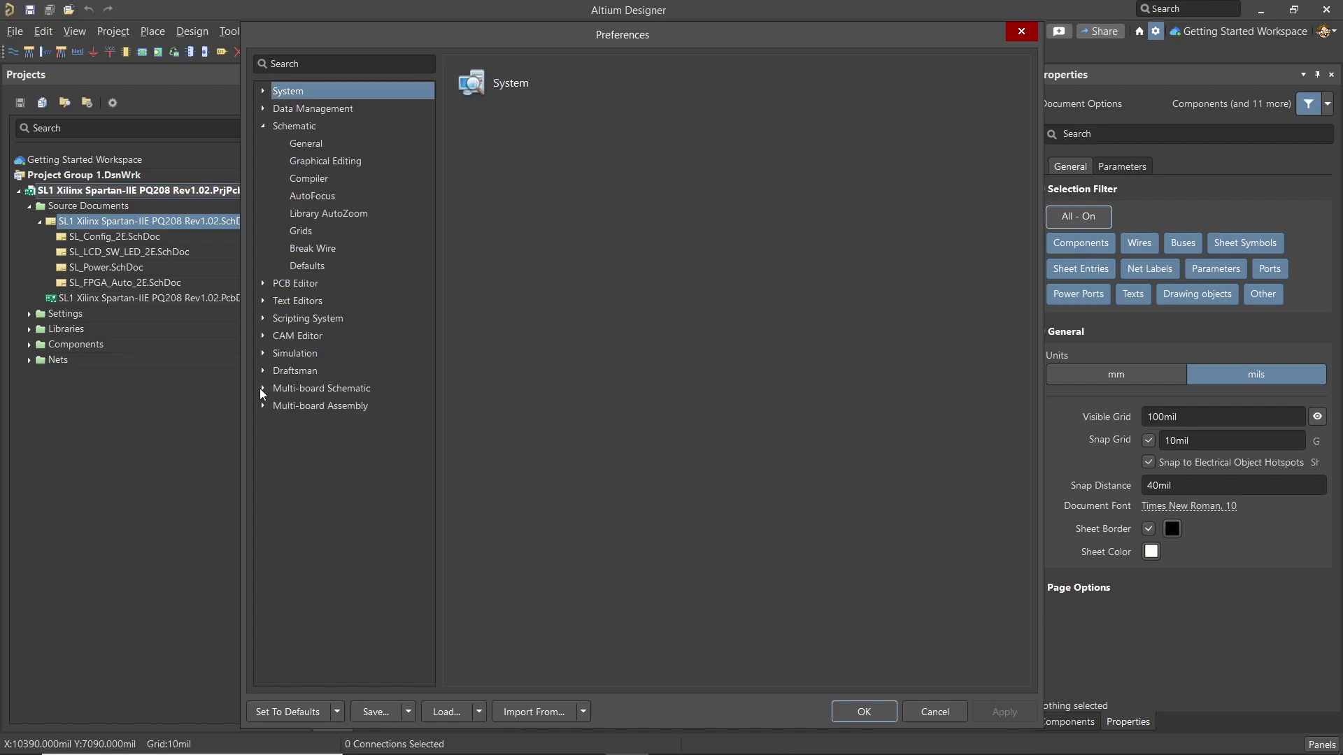
left_click(303, 148)
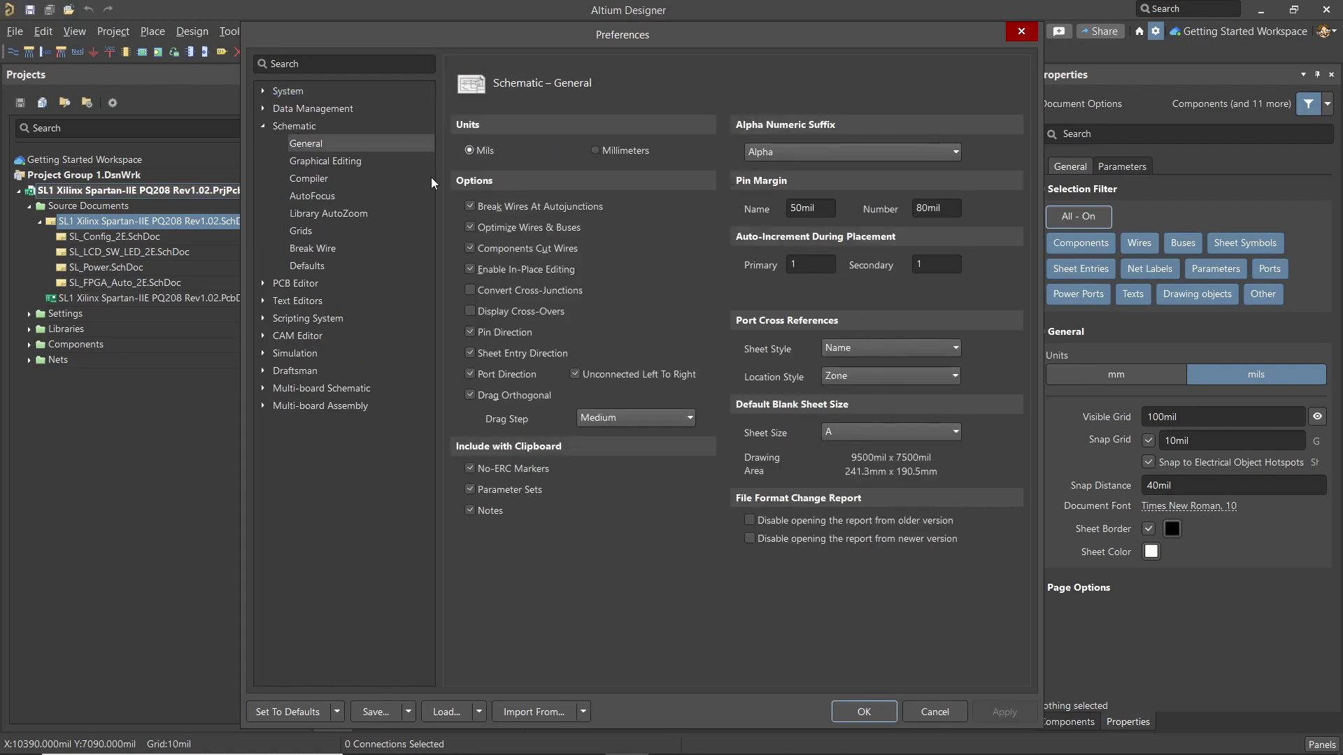
left_click(342, 162)
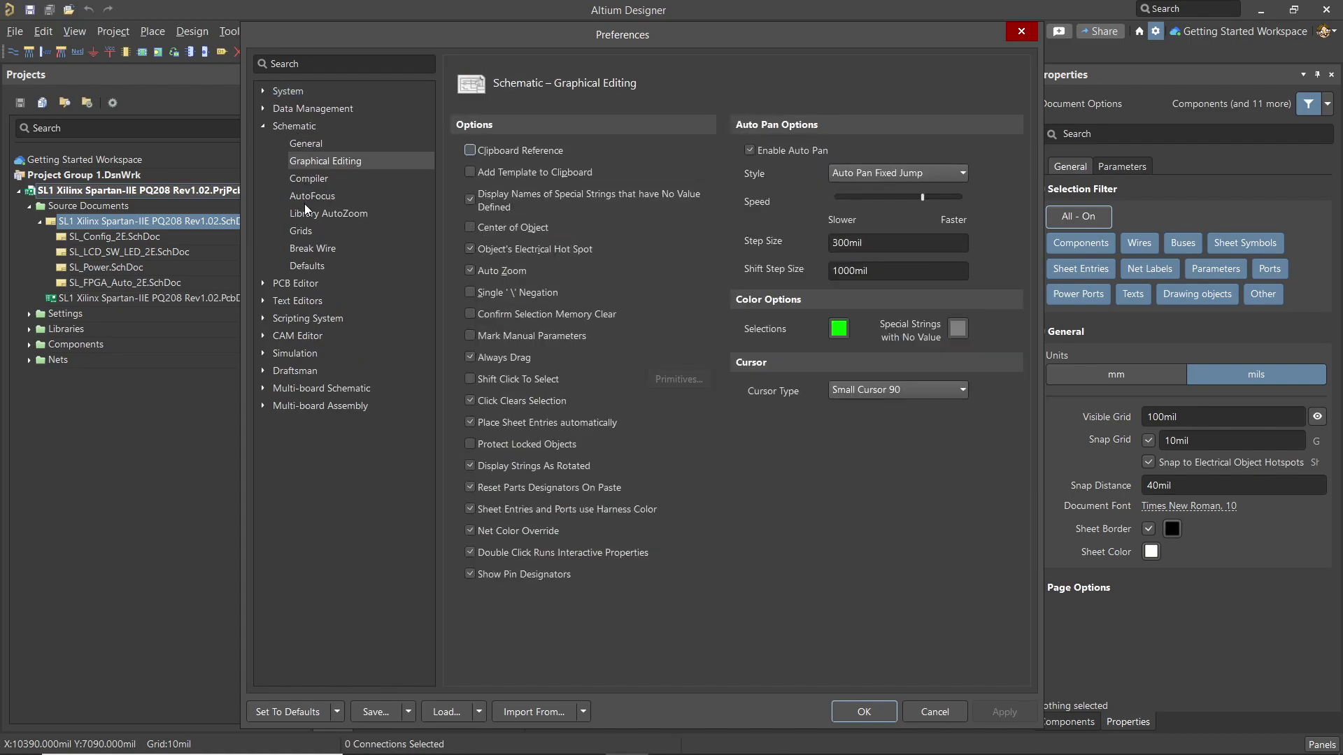
left_click(323, 181)
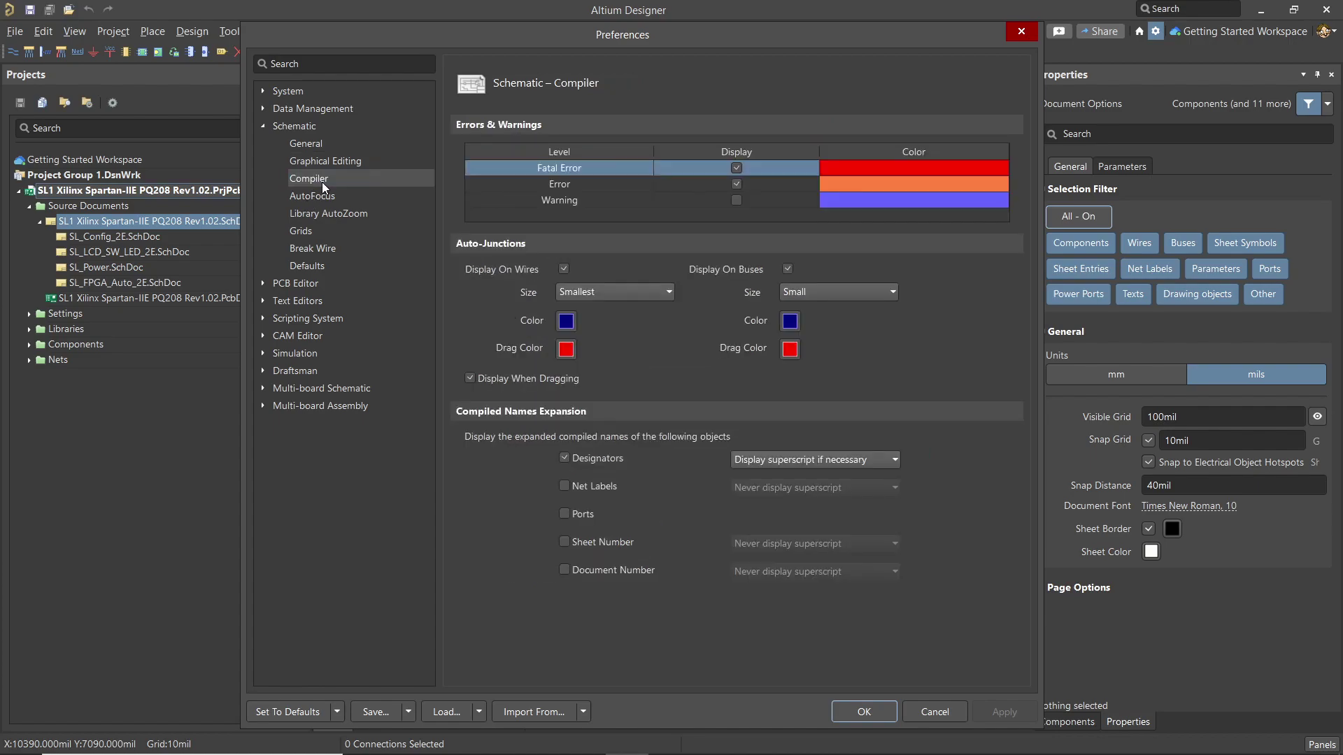
left_click(320, 233)
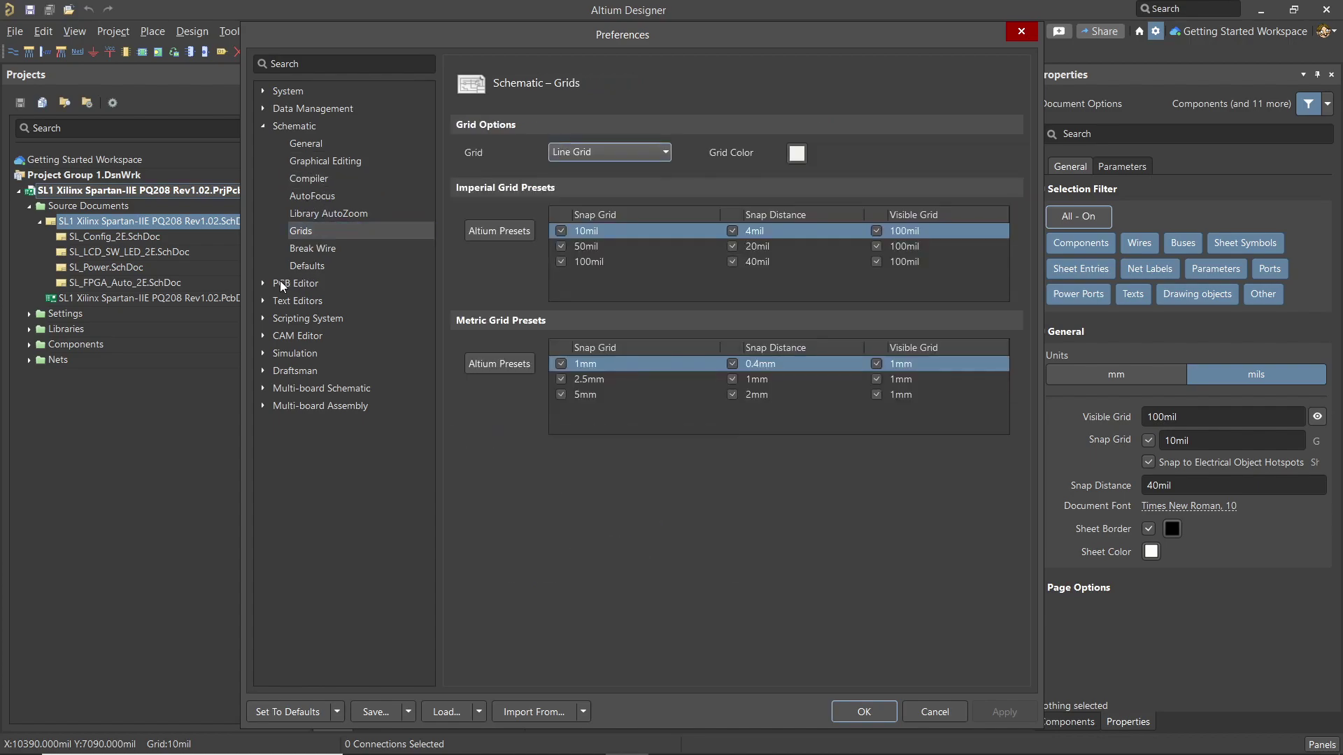
Browse PCB Editor General, Display, Board Insight Display and Board Insight Modes preferences
left_click(264, 283)
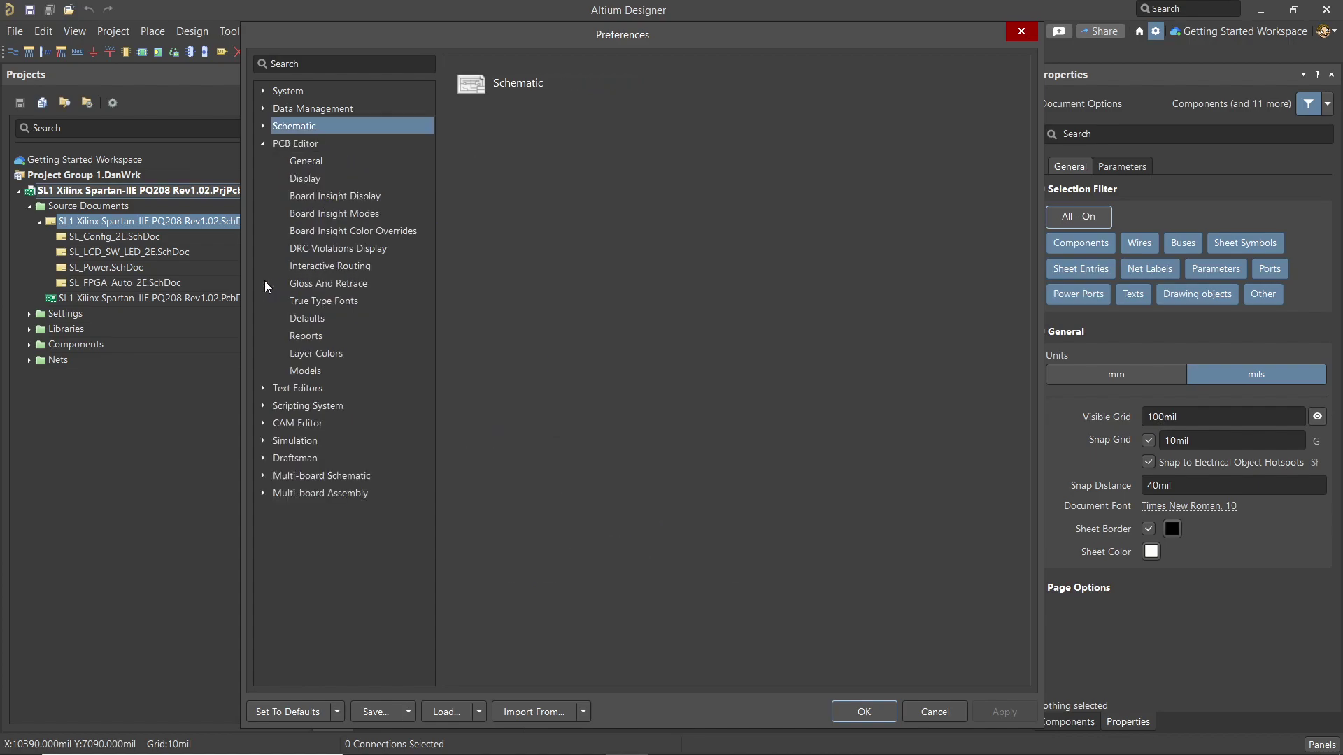
left_click(307, 162)
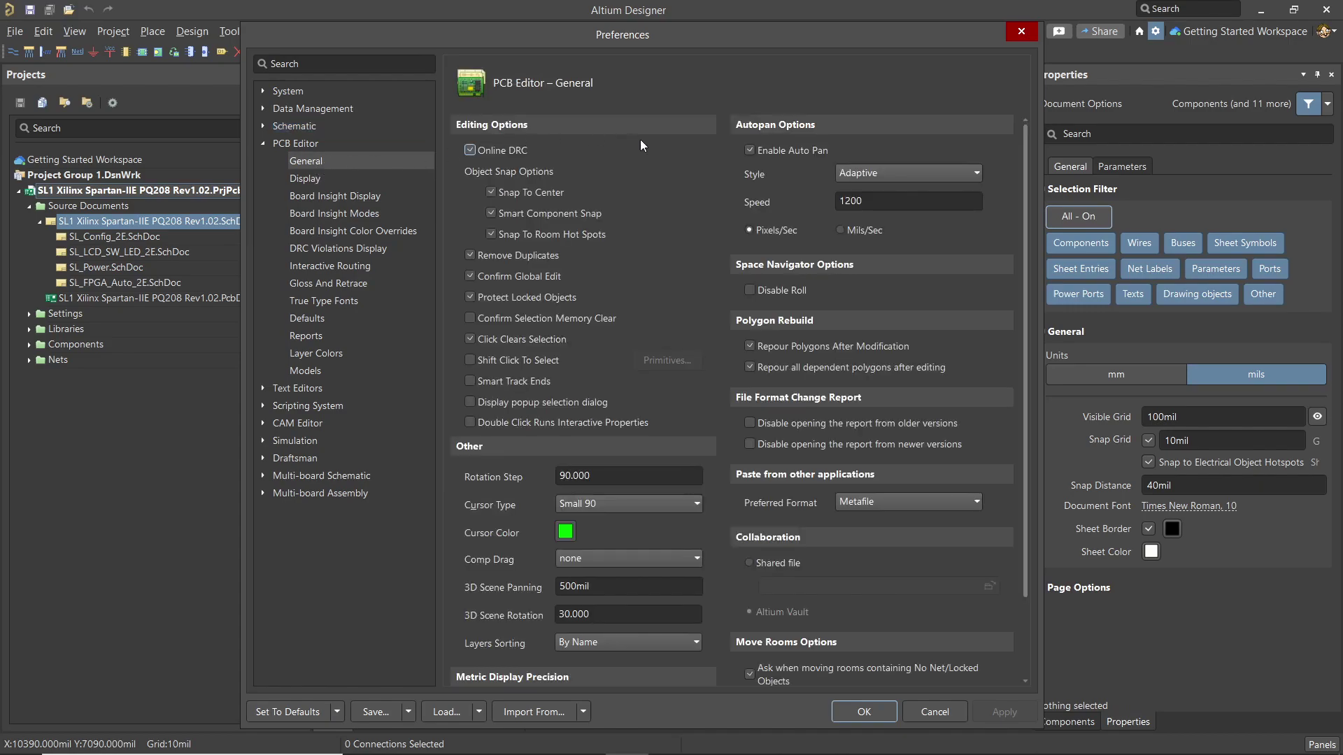
left_click(316, 181)
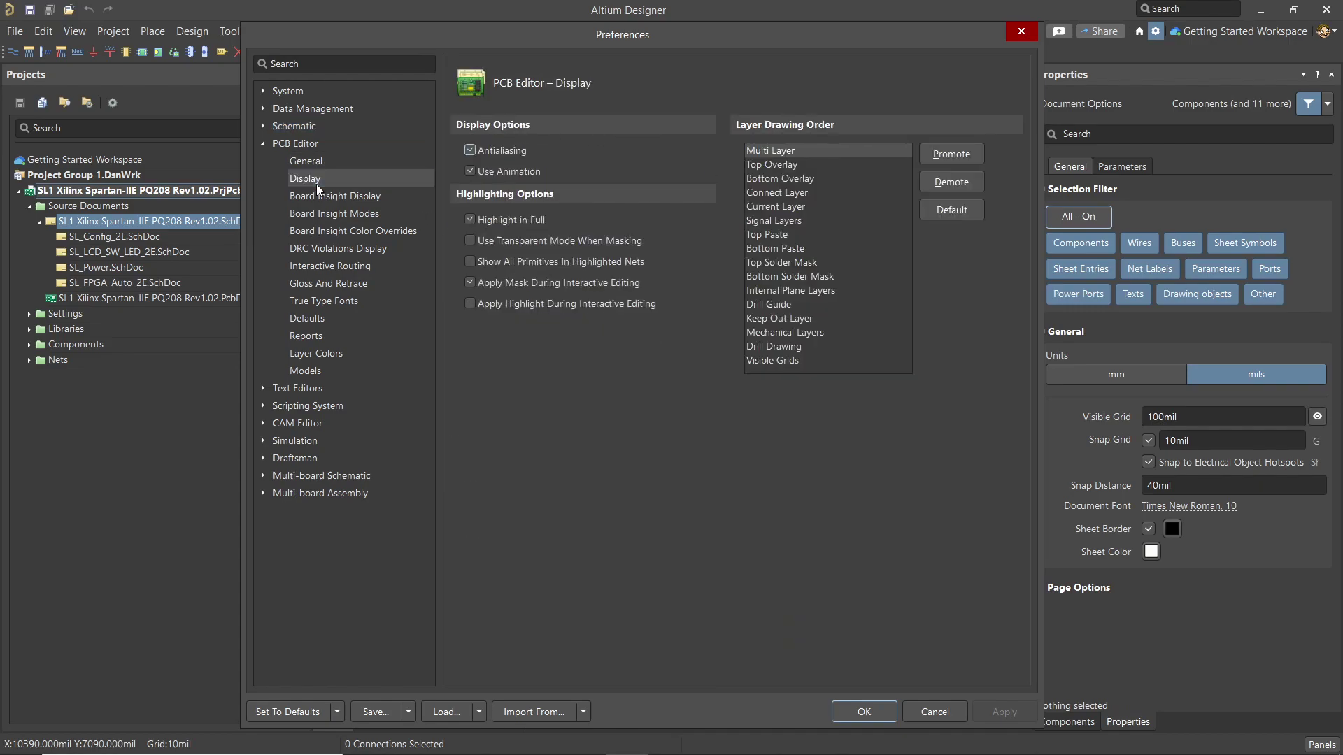
left_click(316, 197)
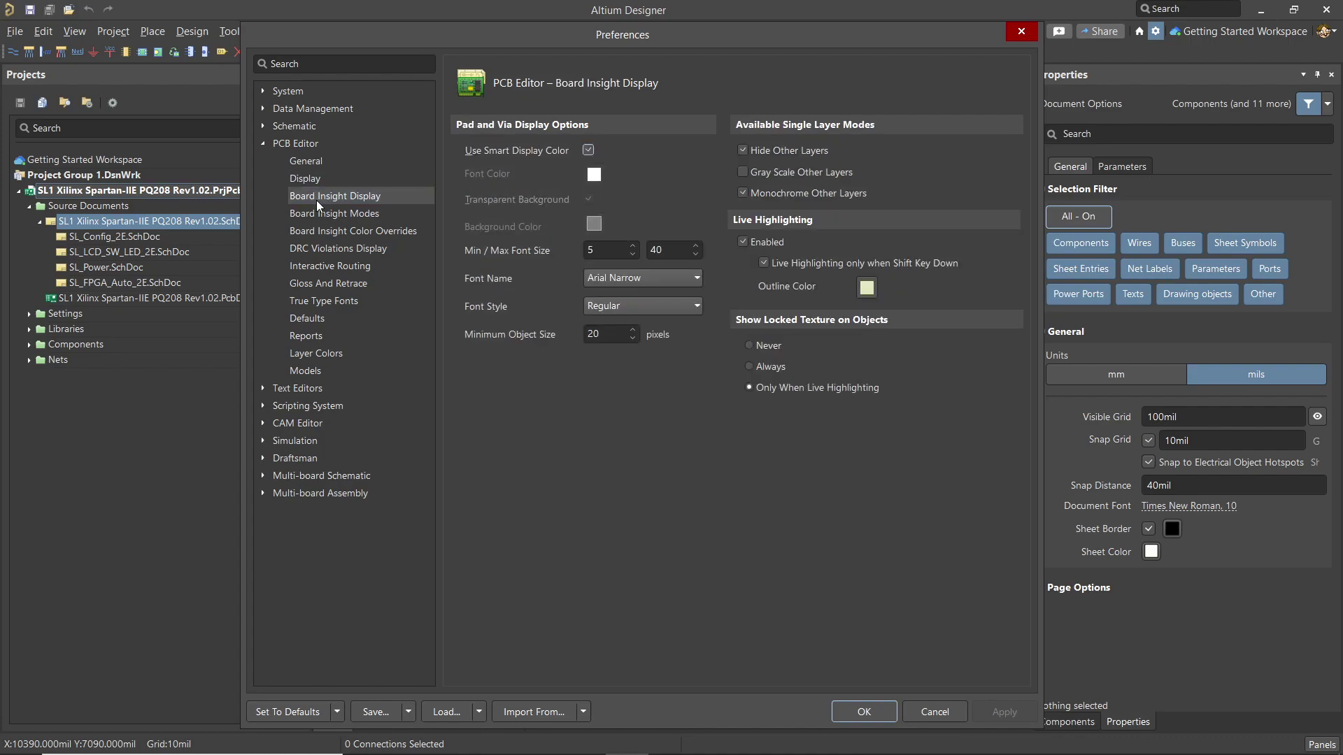
left_click(317, 215)
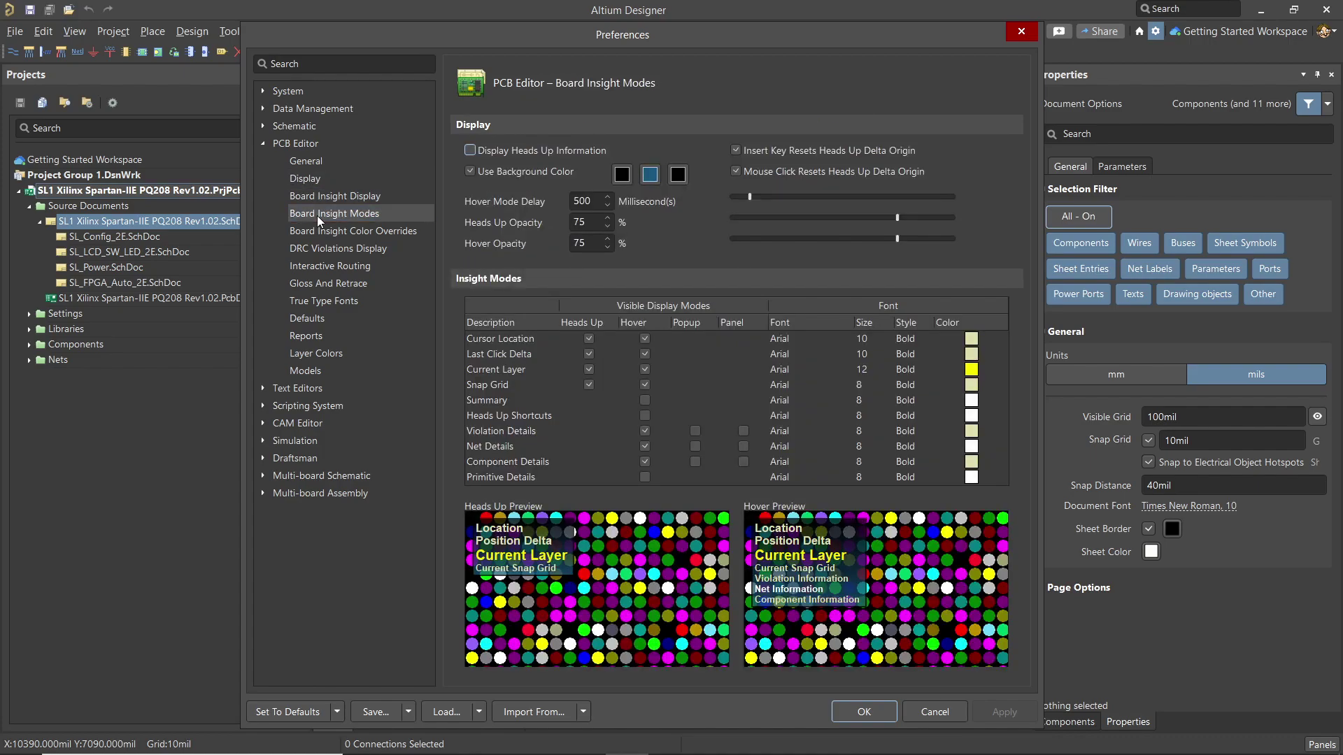
Close Preferences, then fit all objects and the whole document sheet in the window
key("Escape")
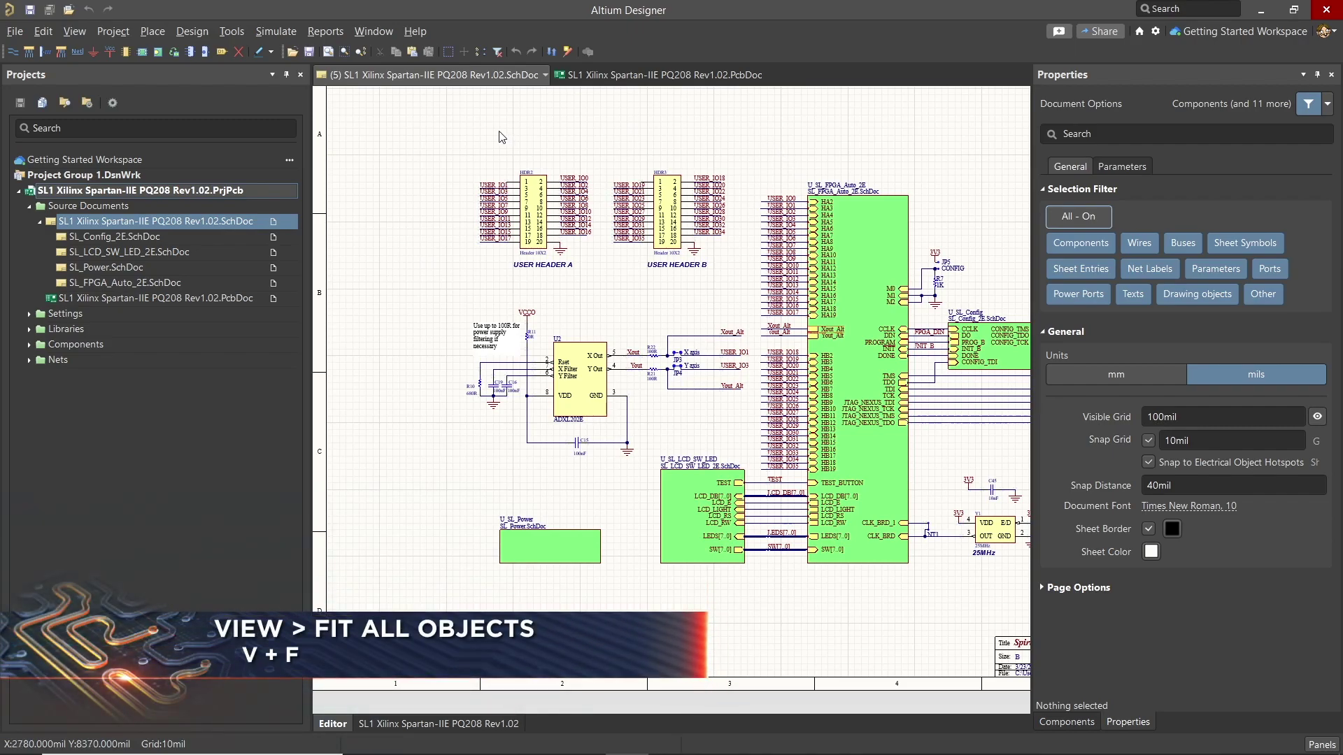
key("v")
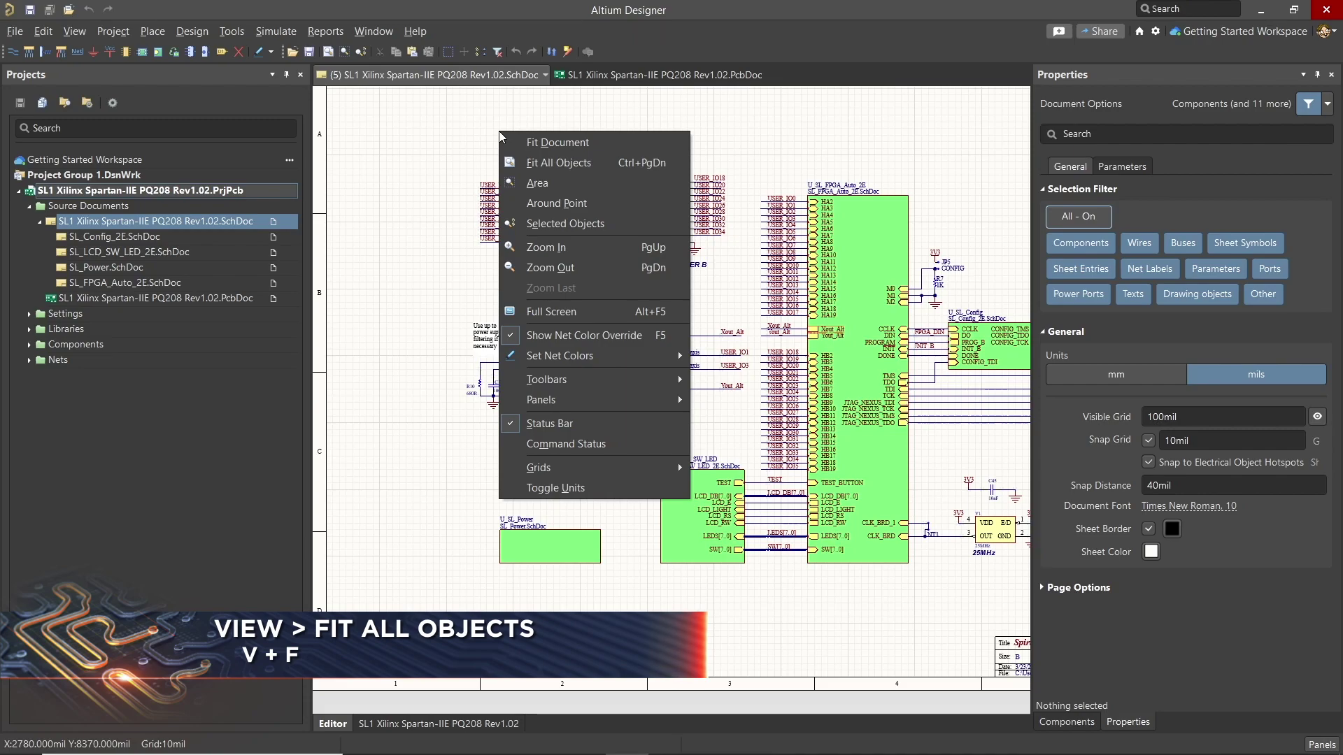
key("f")
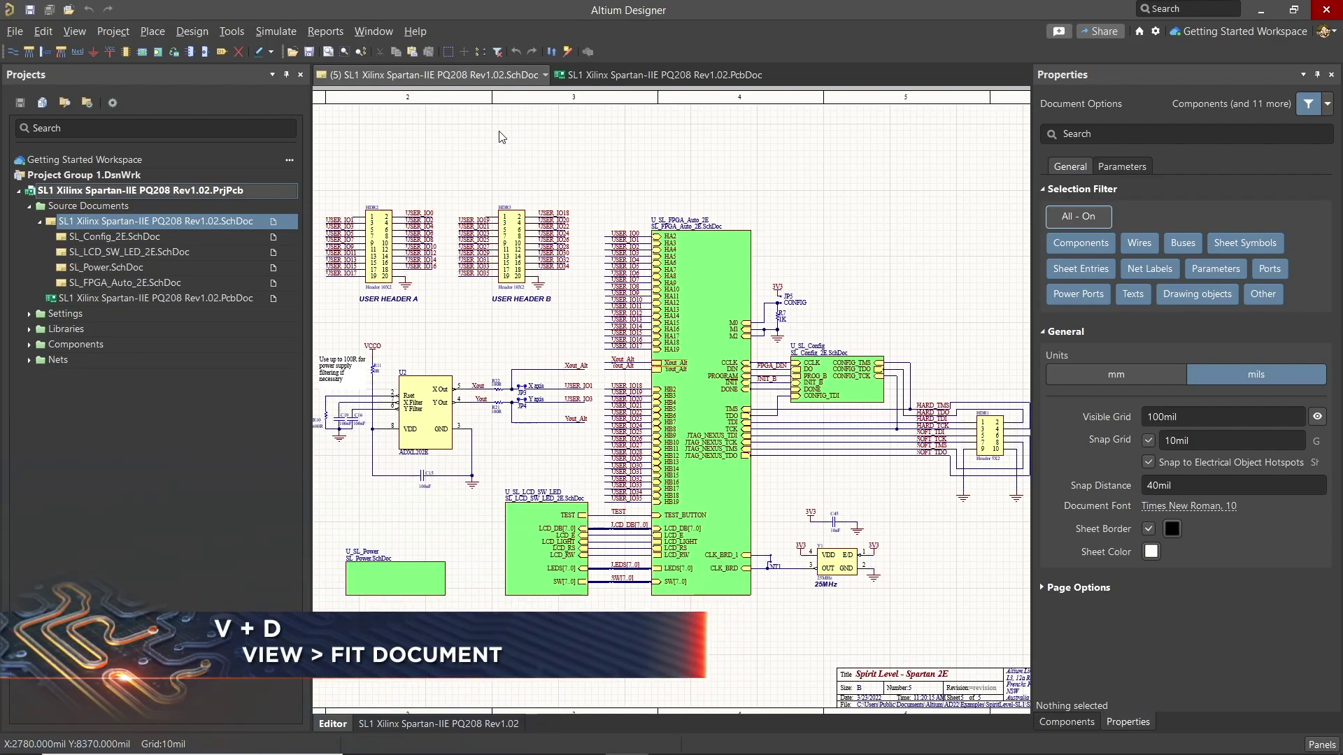
key("v")
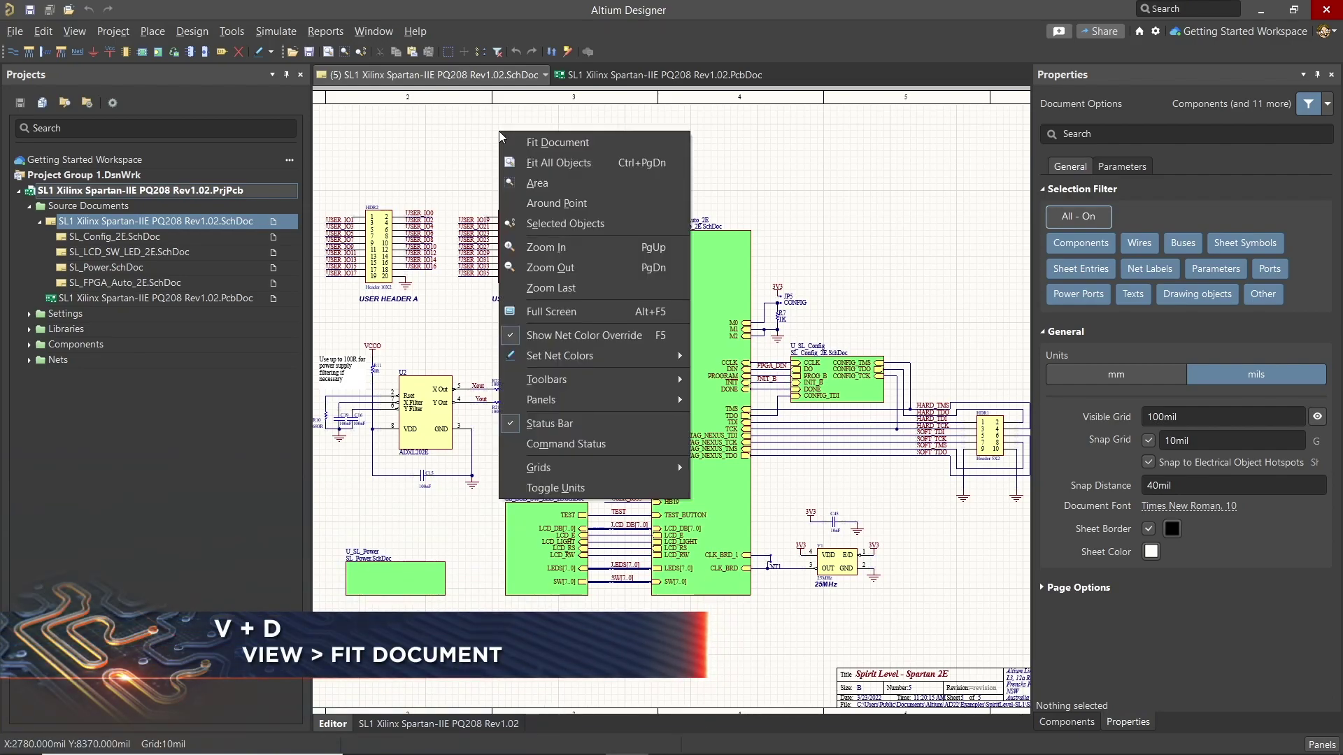
key("d")
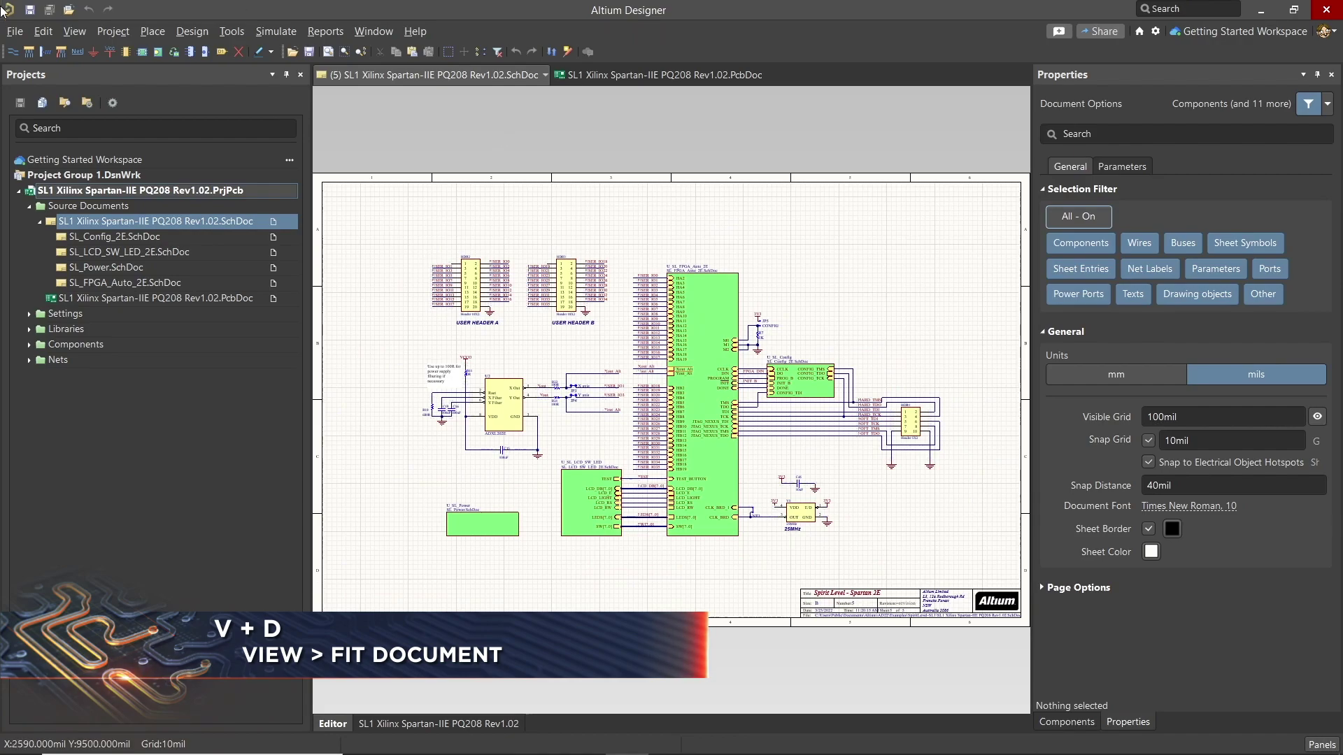
left_click(75, 35)
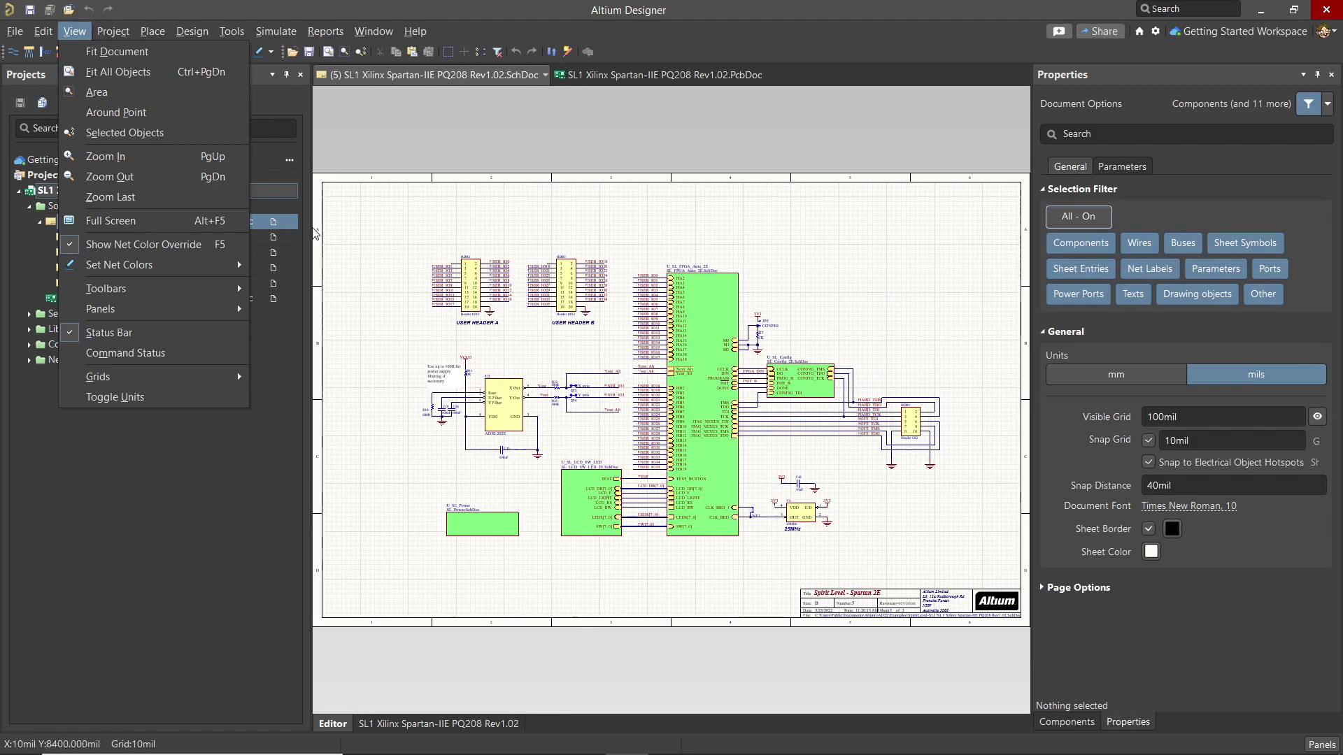
left_click(134, 526)
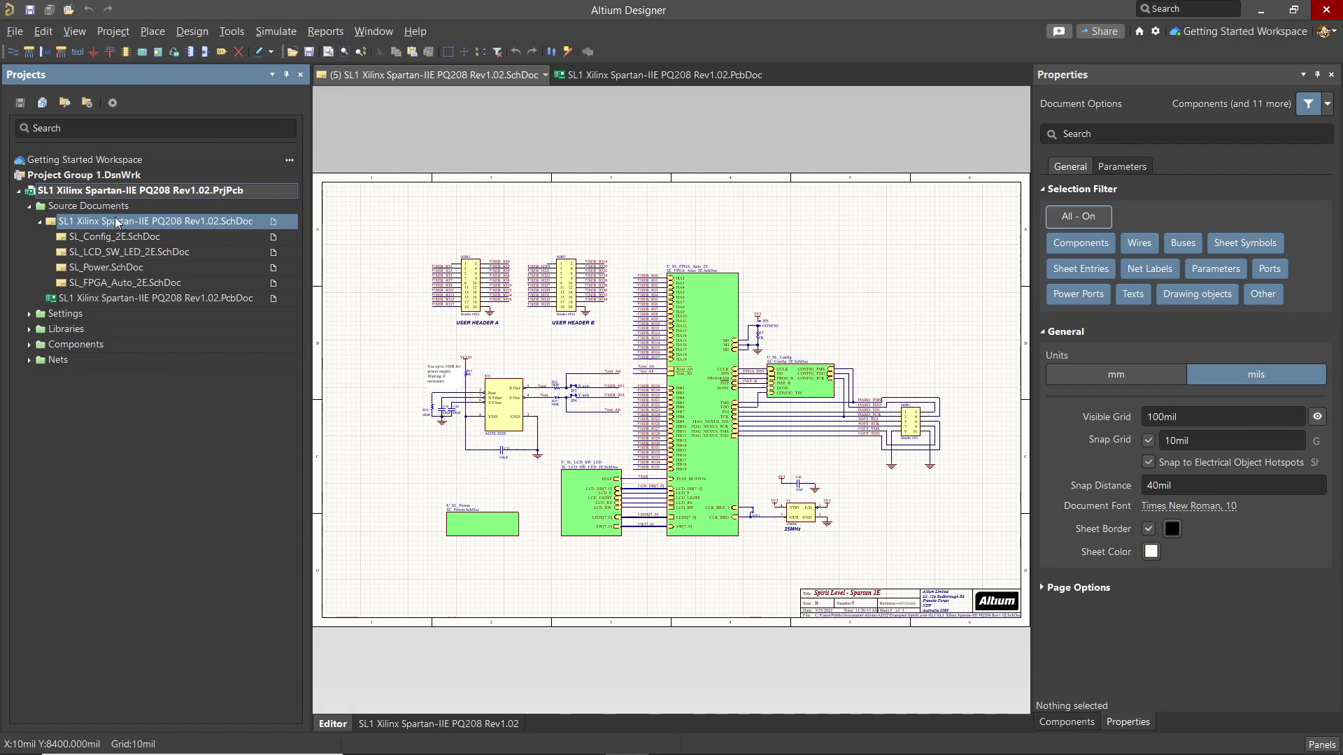
Open the project's PcbDoc and select 3D Prints.OutJob under Settings > Output Job Files
double_click(115, 301)
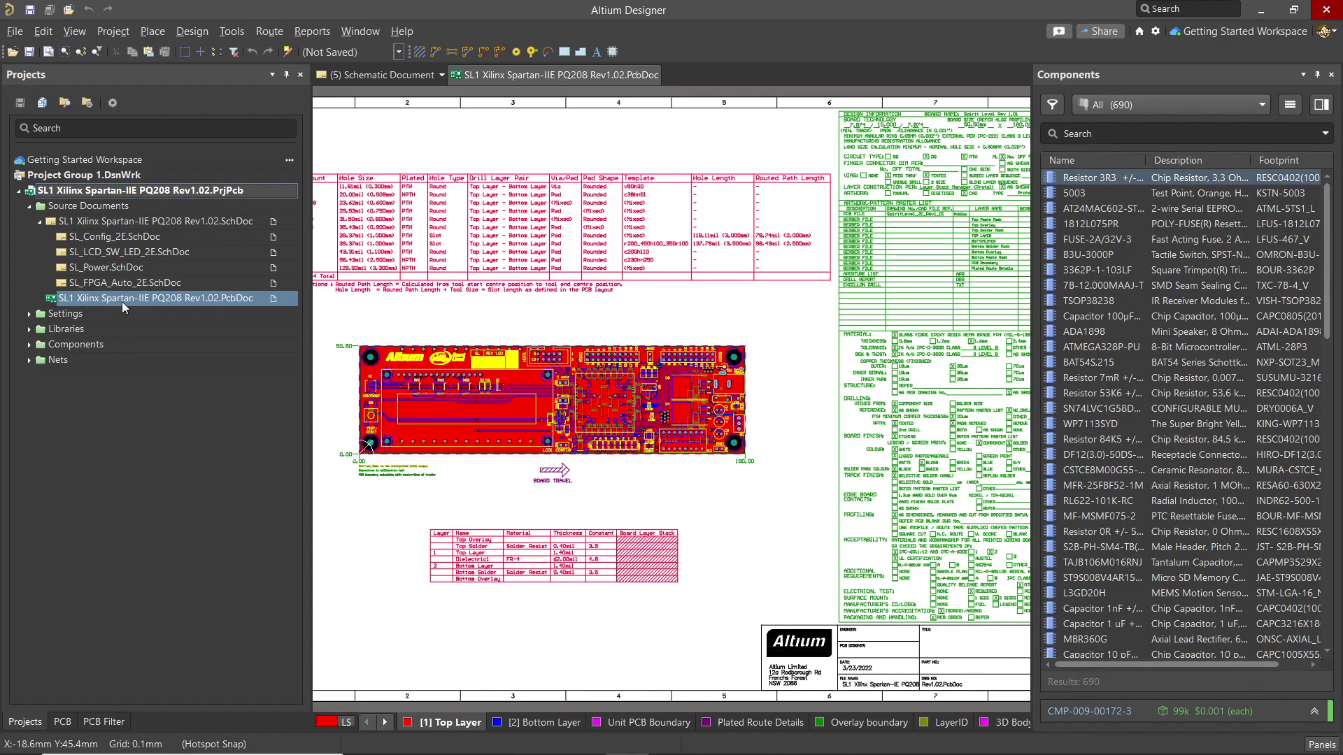
left_click(29, 314)
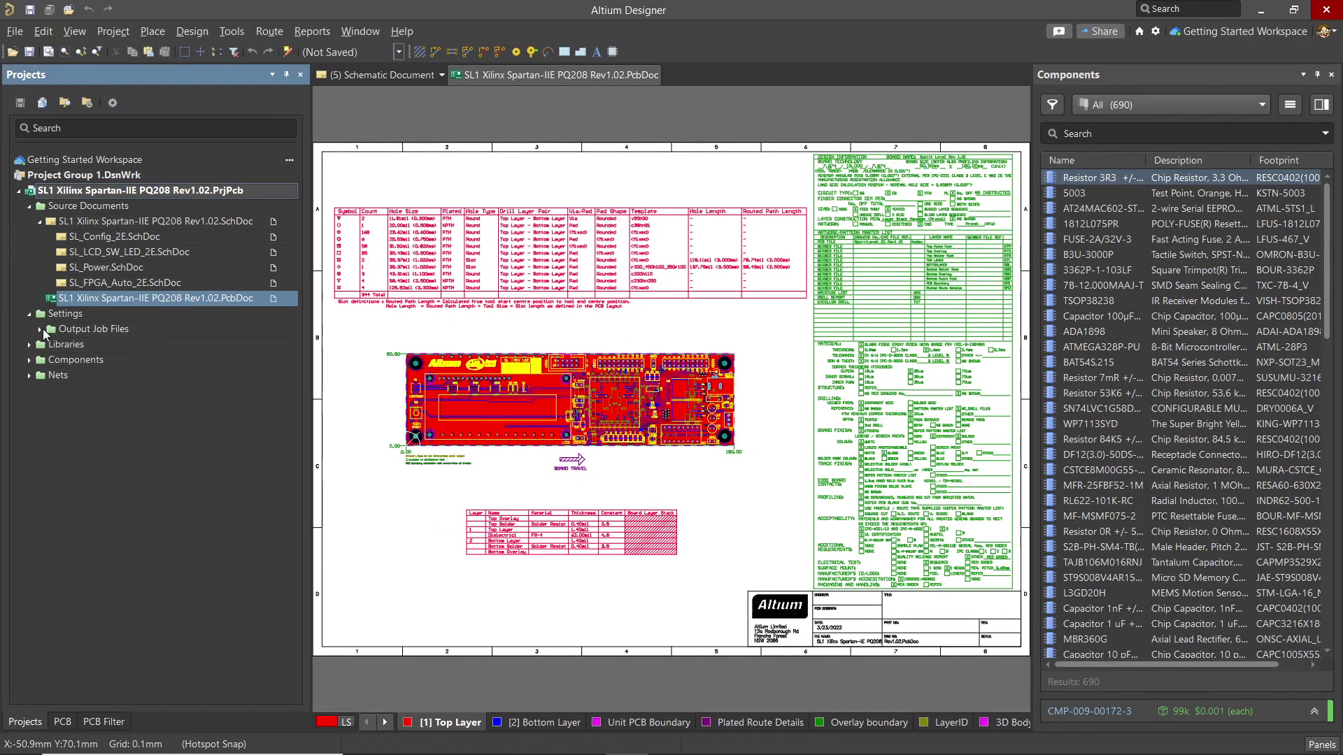
left_click(42, 330)
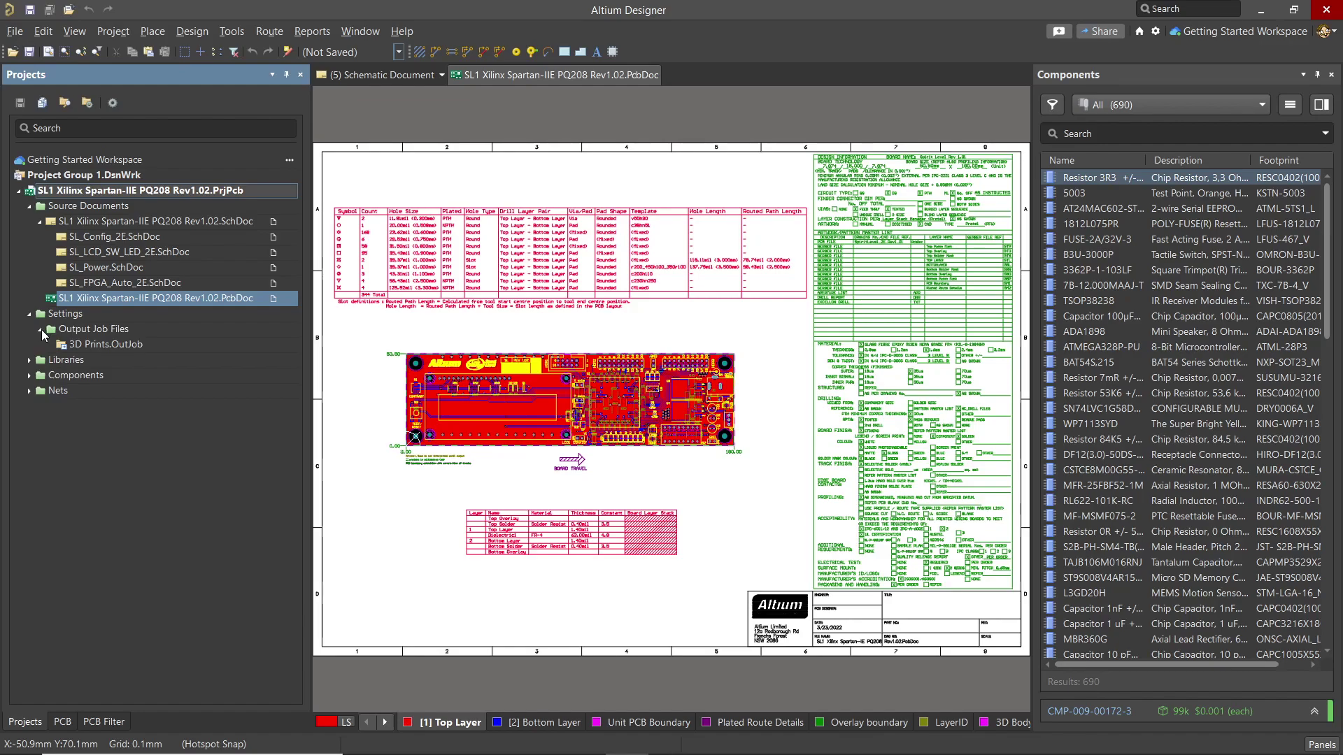
left_click(84, 346)
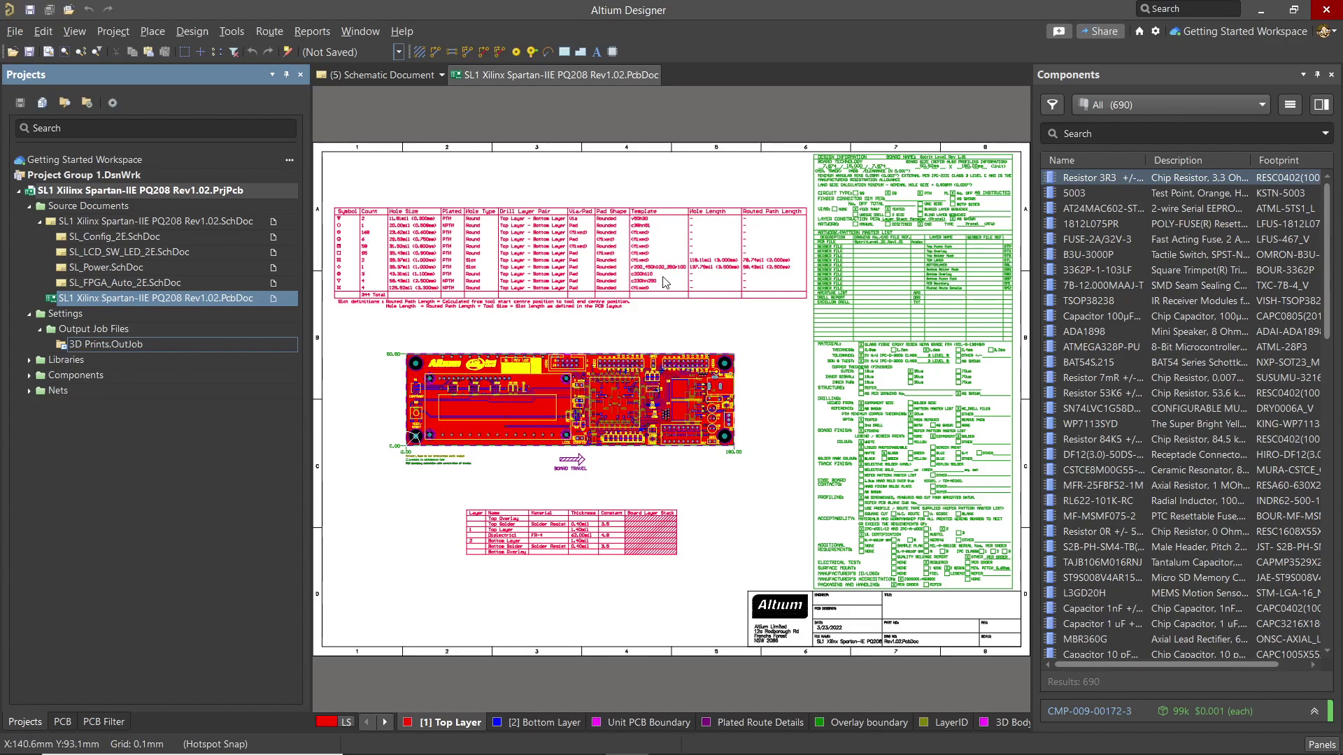
Close the SL1 Xilinx Spartan-IIE project from its Projects panel context menu
right_click(169, 190)
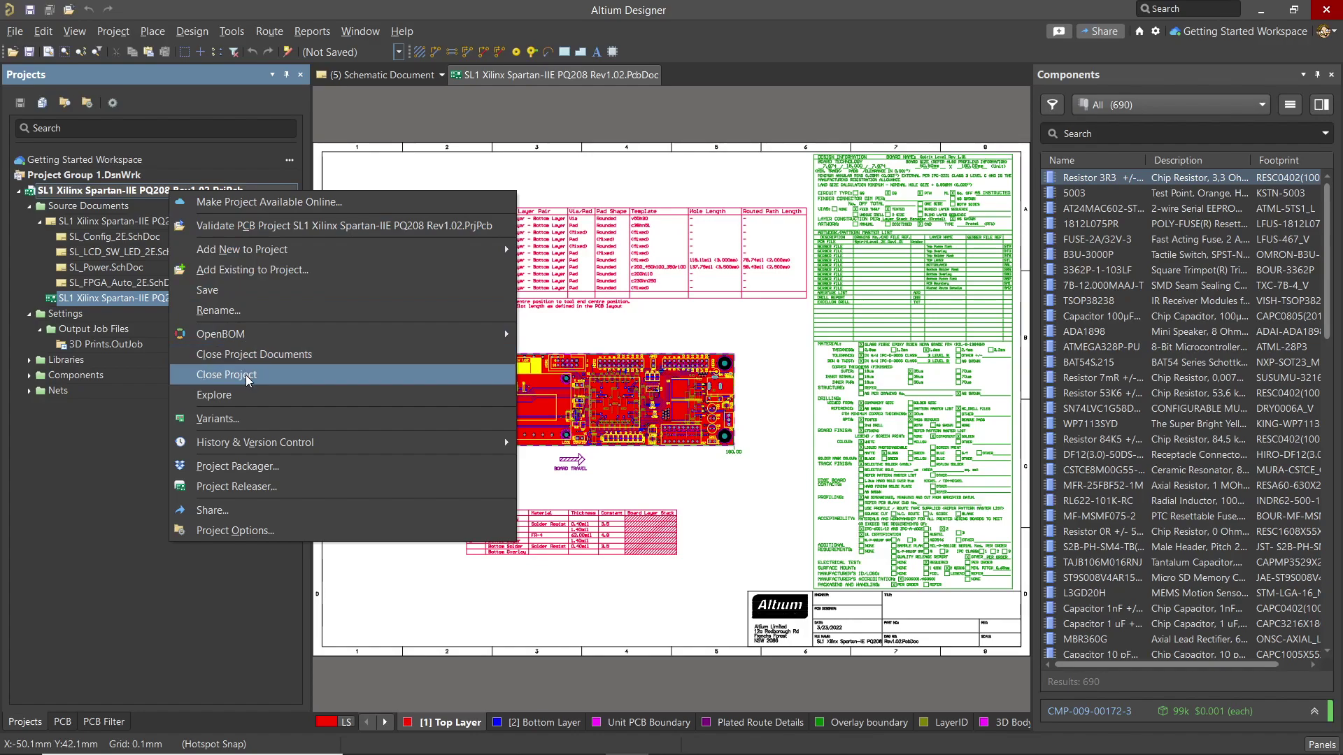
left_click(246, 375)
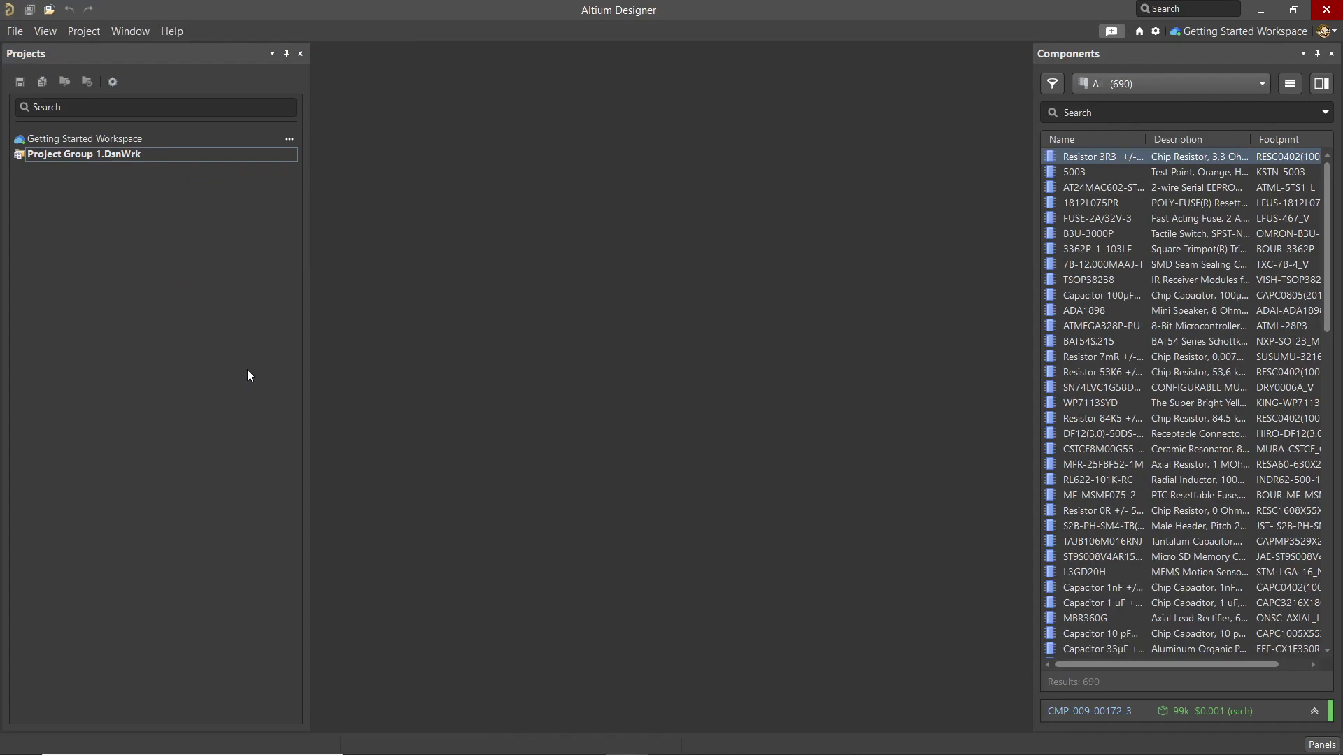
Reopen SL1 Xilinx Spartan-IIE PQ208 Rev1.02 from the recent projects list
left_click(11, 33)
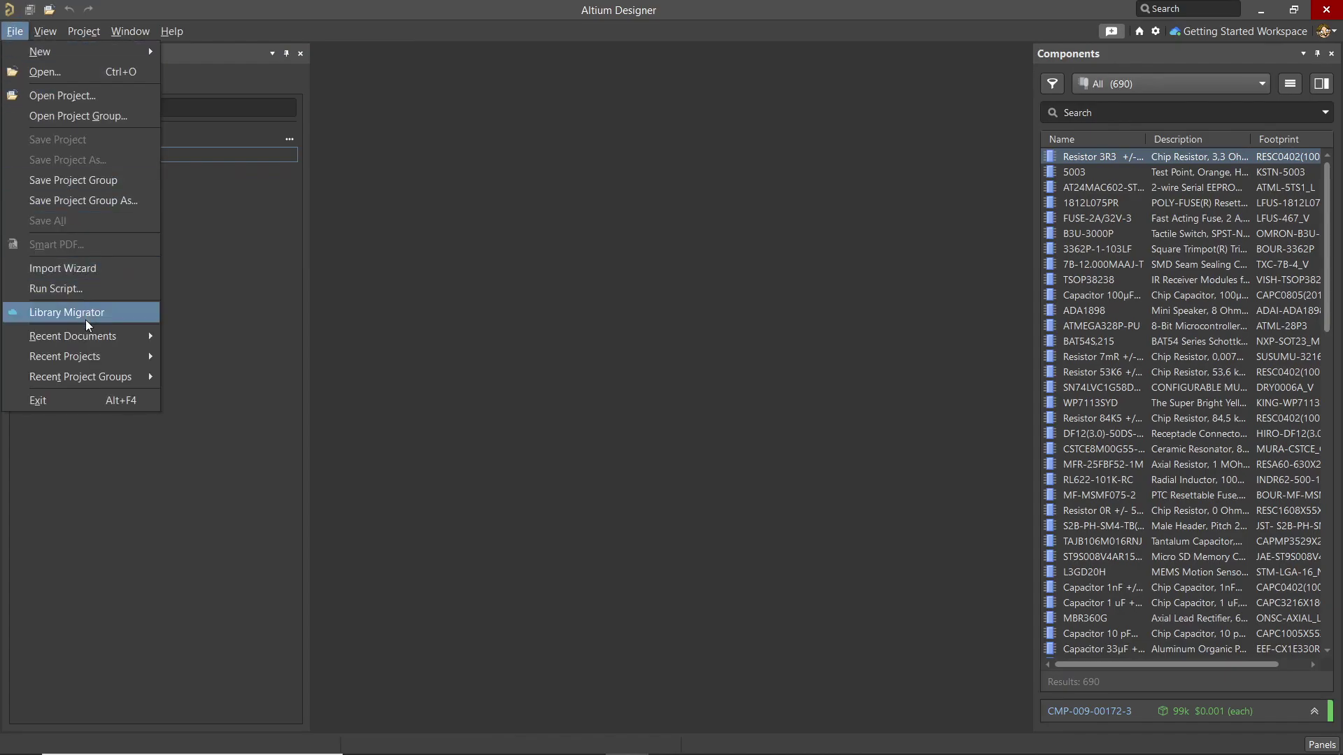
mouse_move(66, 357)
left_click(711, 383)
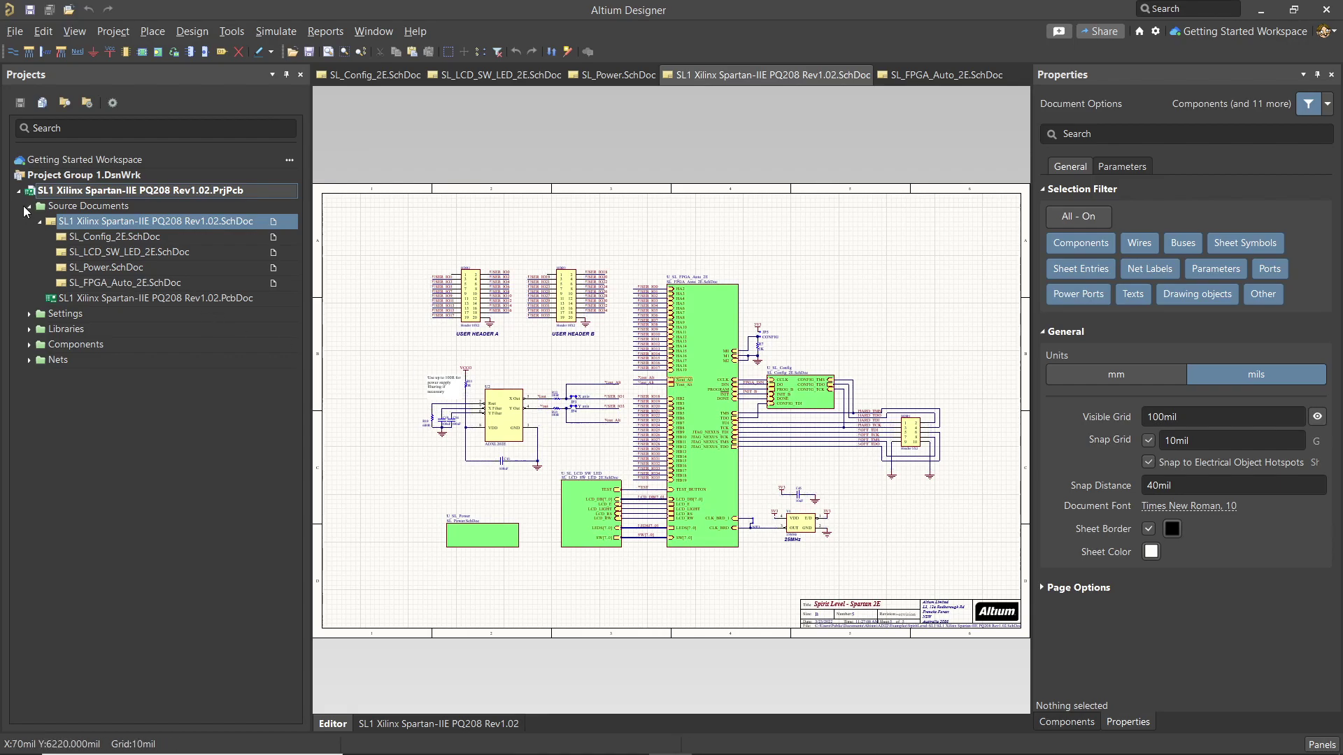
left_click(89, 223)
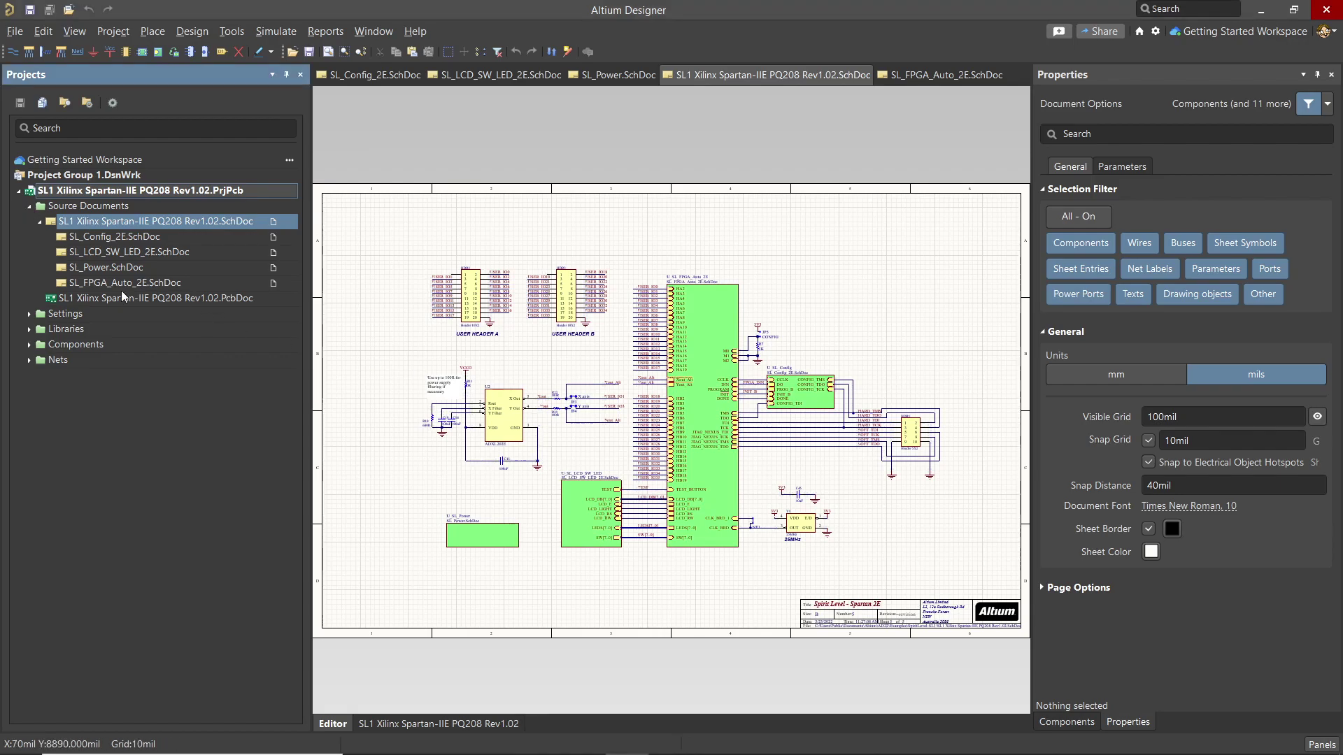
double_click(140, 234)
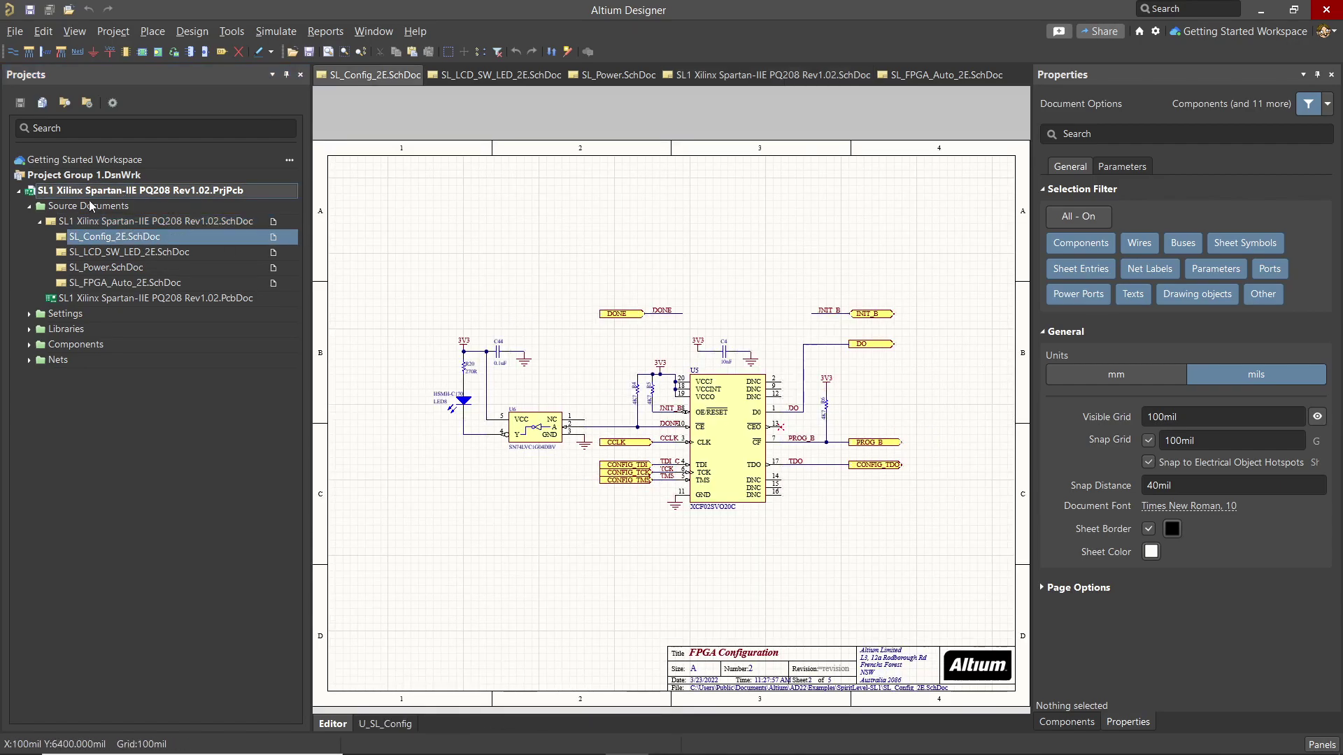
double_click(112, 252)
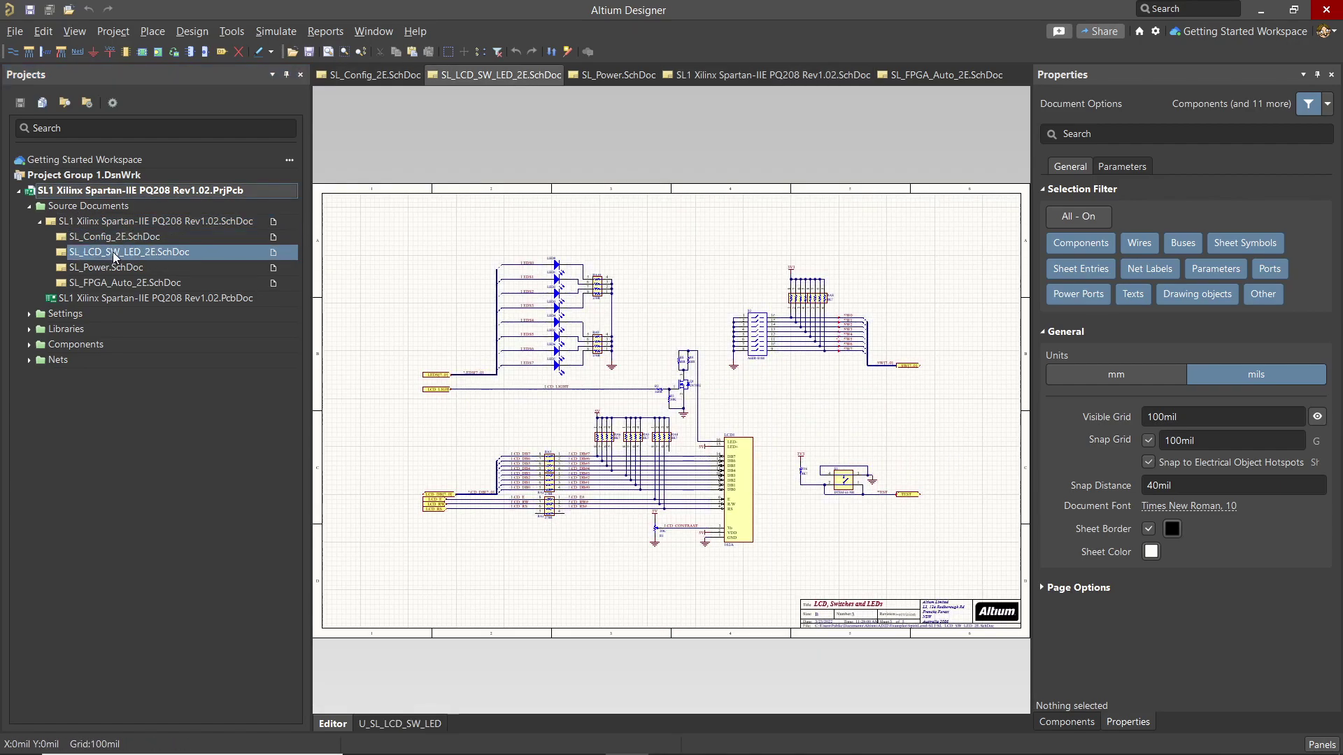
double_click(113, 267)
double_click(114, 283)
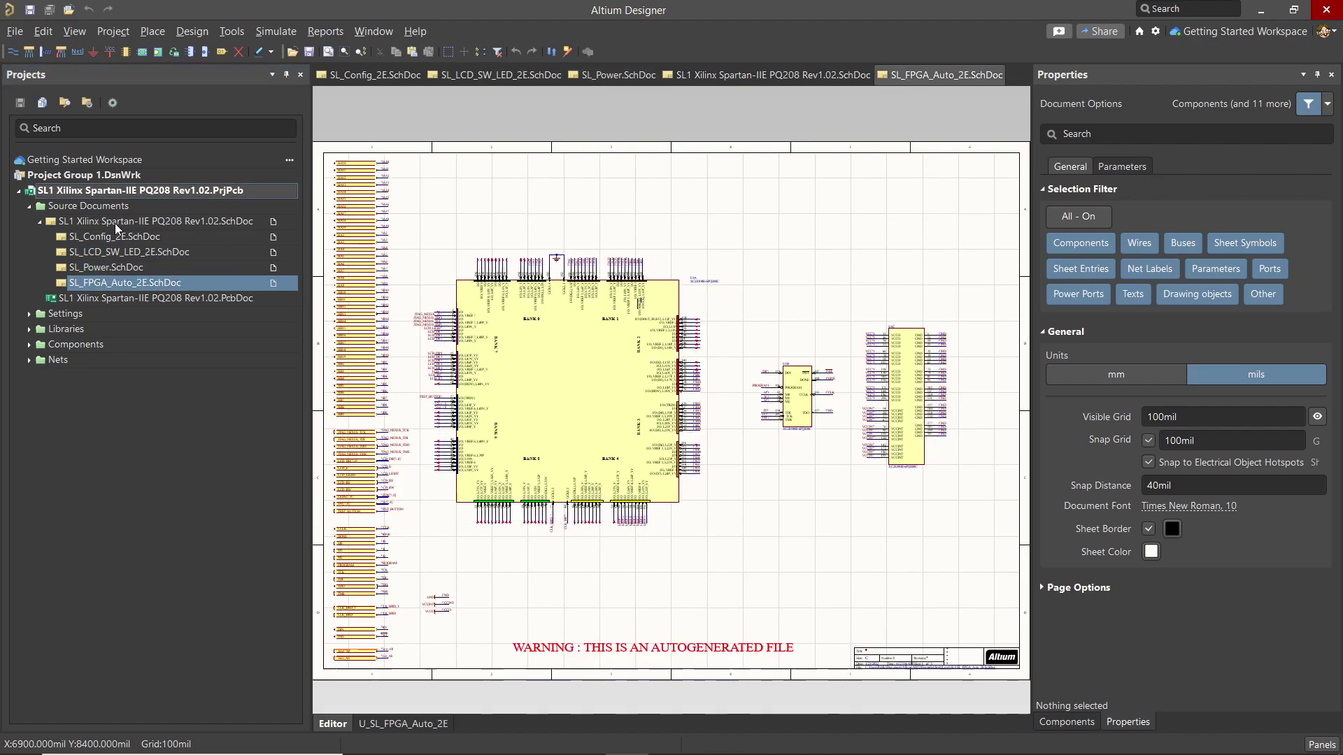
double_click(114, 224)
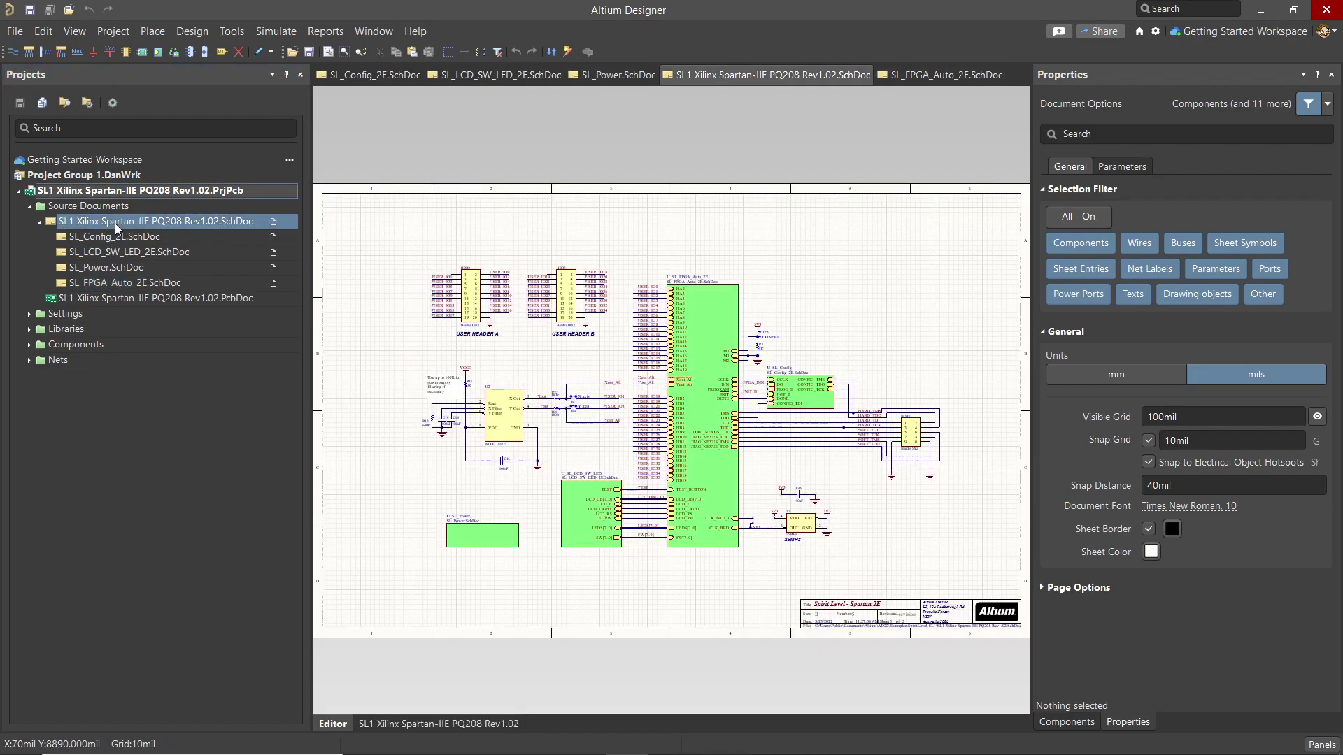
left_click(726, 315)
left_click(586, 537)
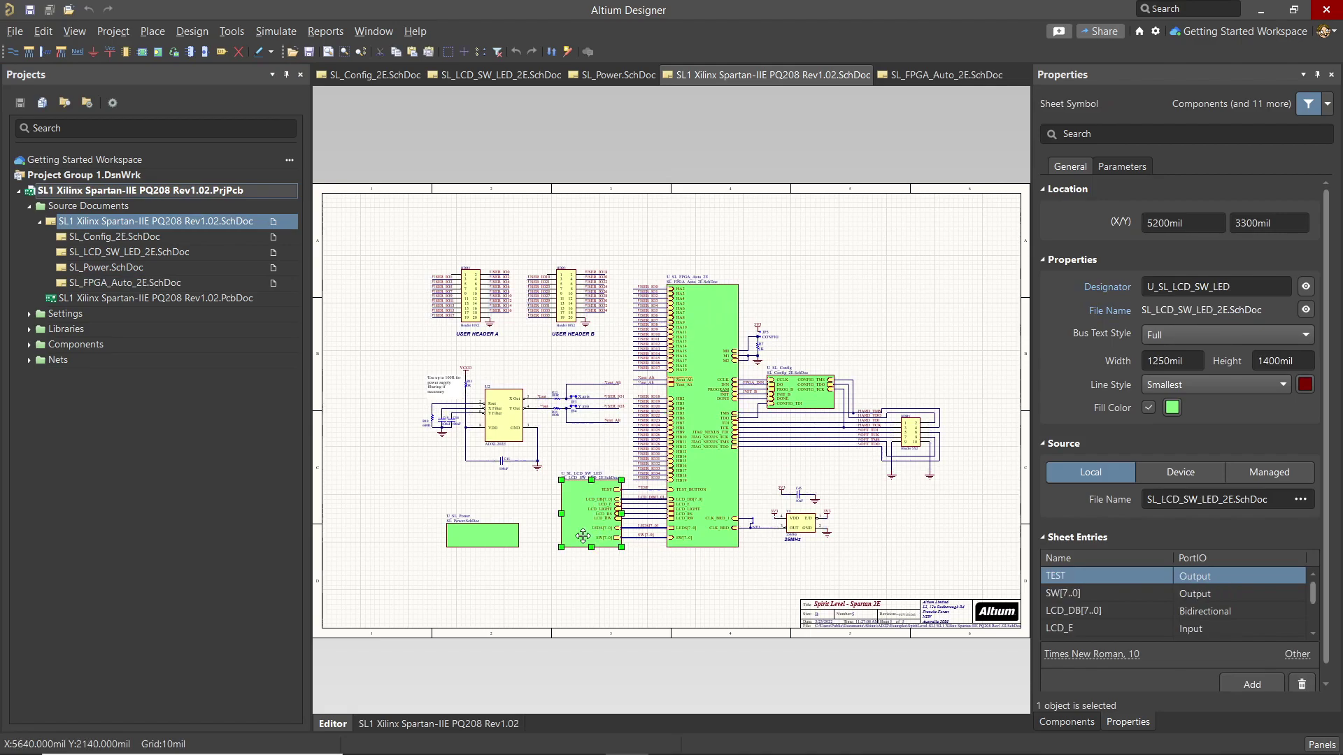
left_click(494, 538)
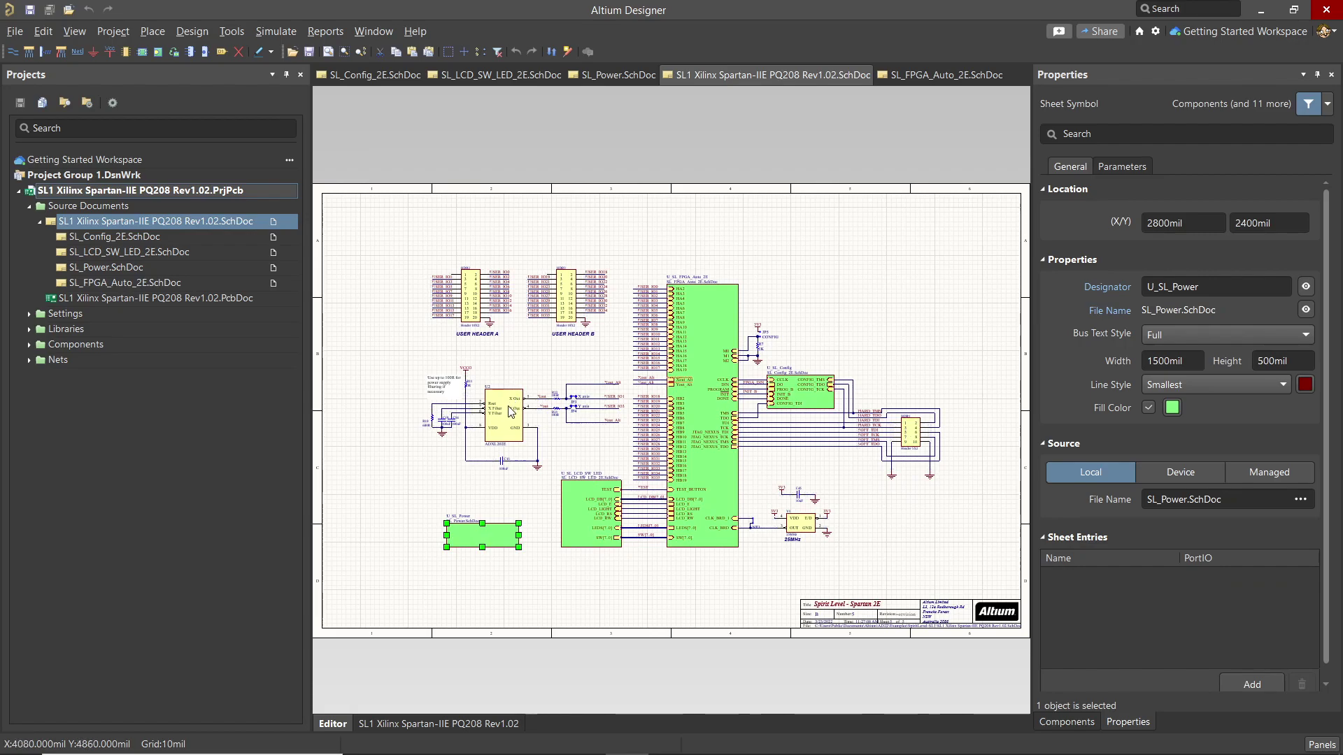
left_click(526, 365)
left_click(709, 337)
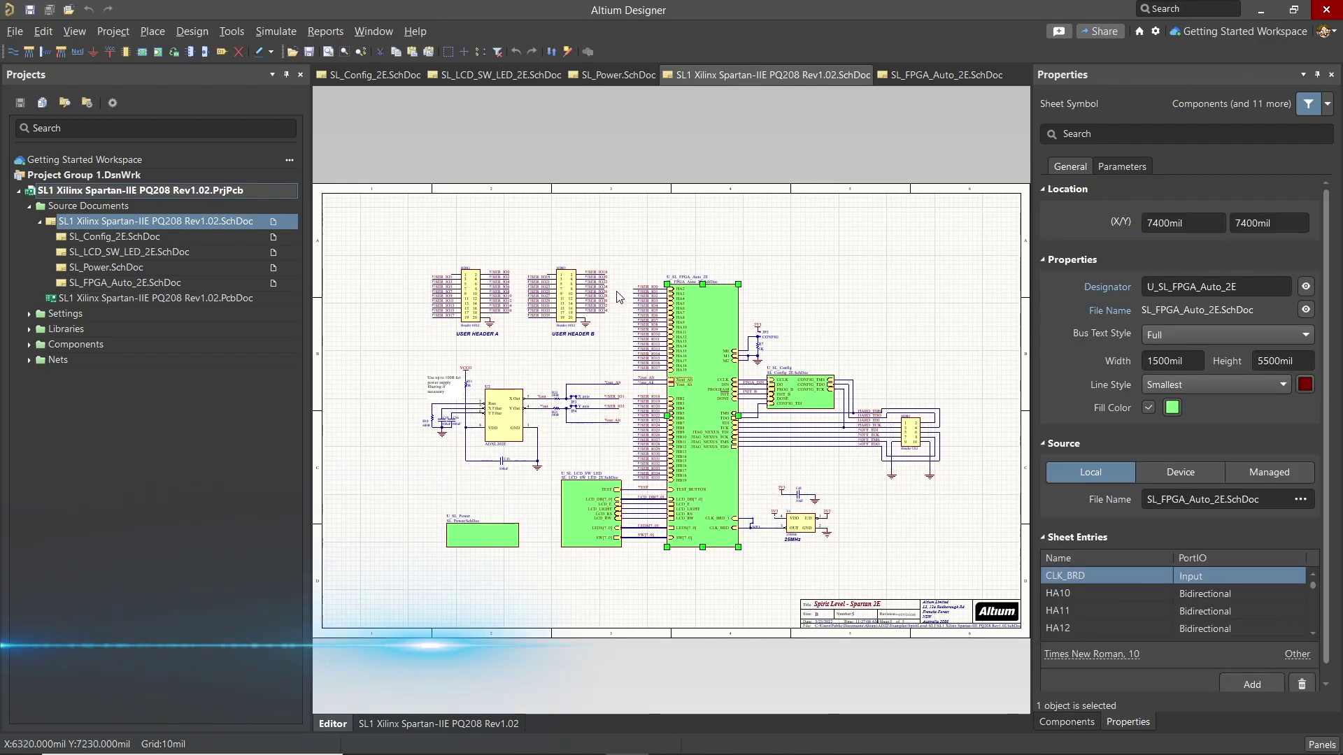
double_click(709, 338, "ctrl")
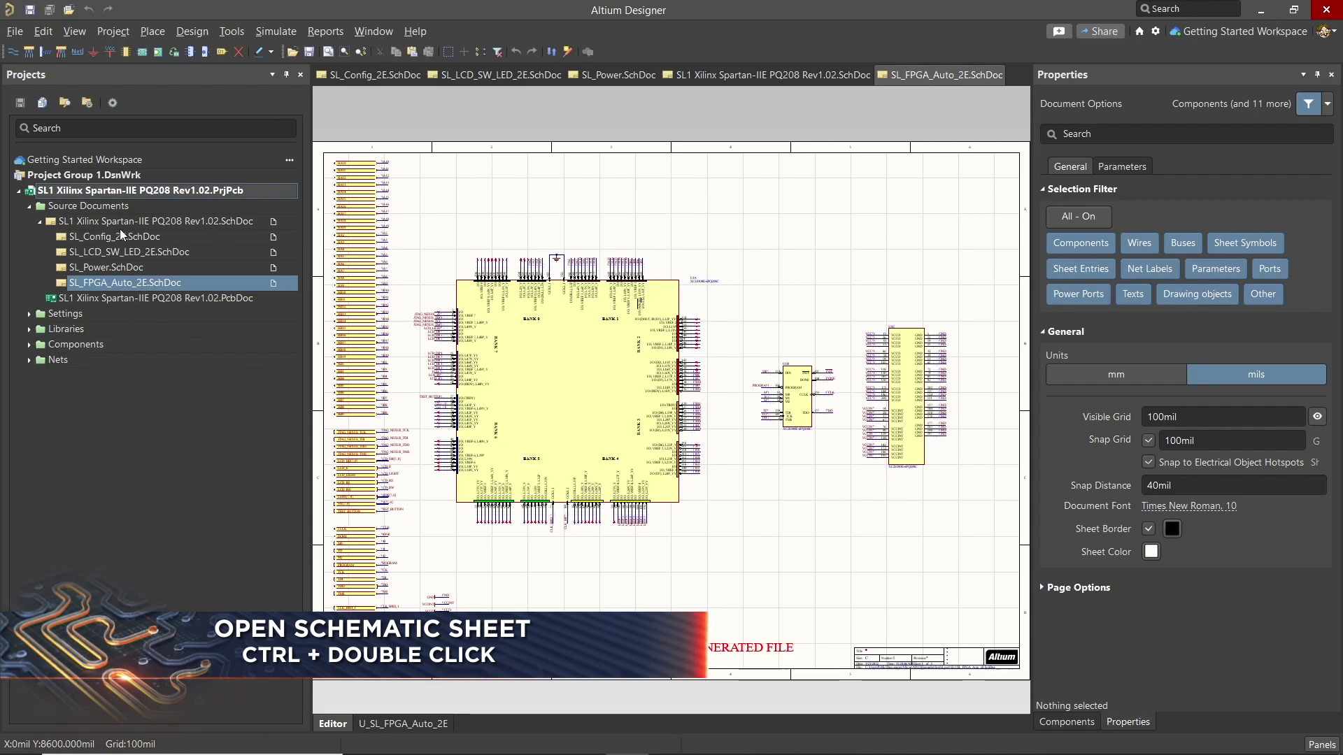
double_click(179, 220)
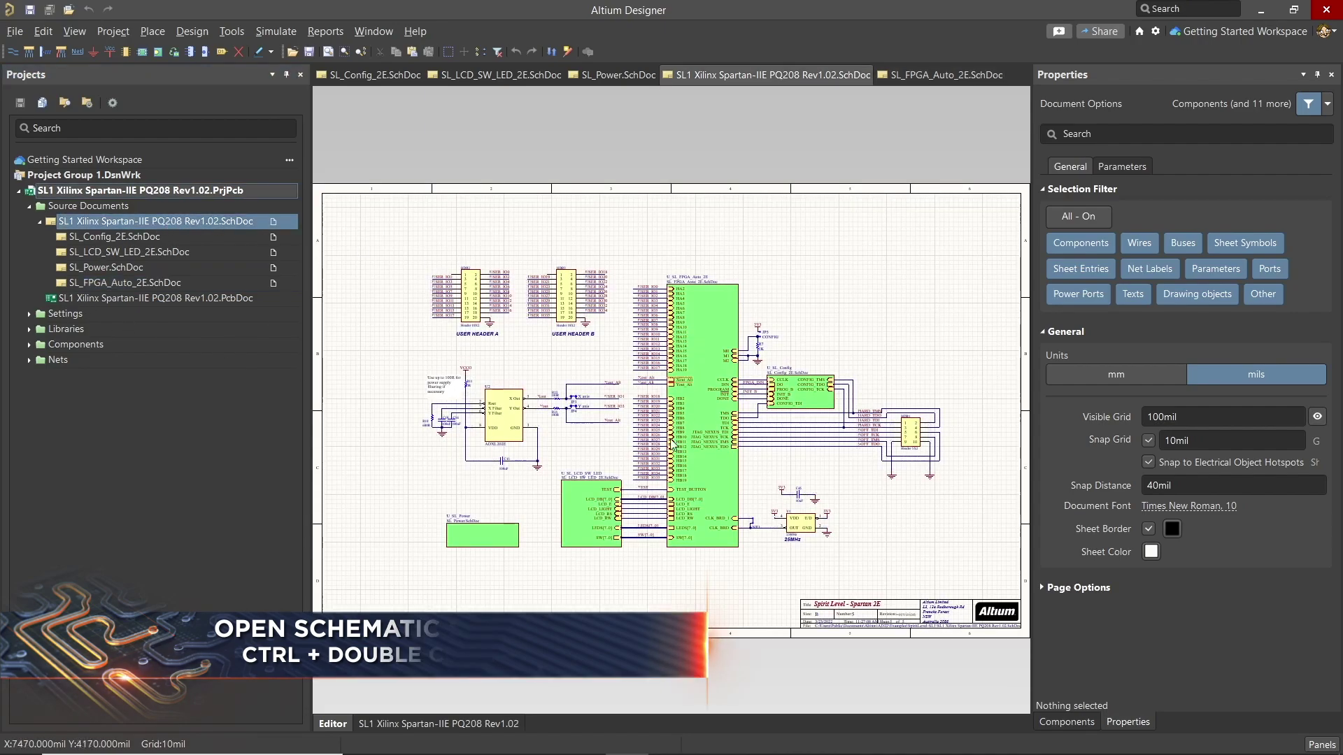
Open SL_LCD_SW_LED_2E.SchDoc and inspect the LCD_DB[7..0] bus net label's properties
double_click(579, 509, "ctrl")
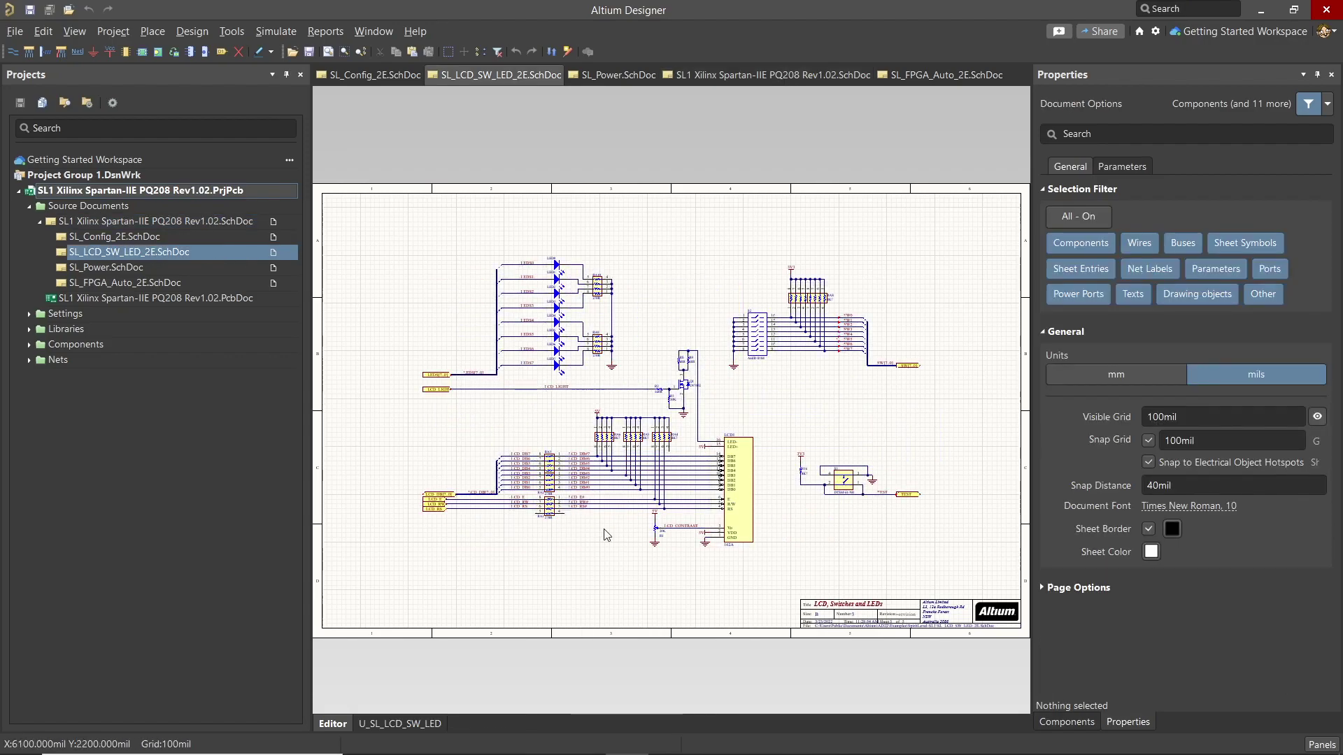
scroll(331, 600, "up", 1, "ctrl")
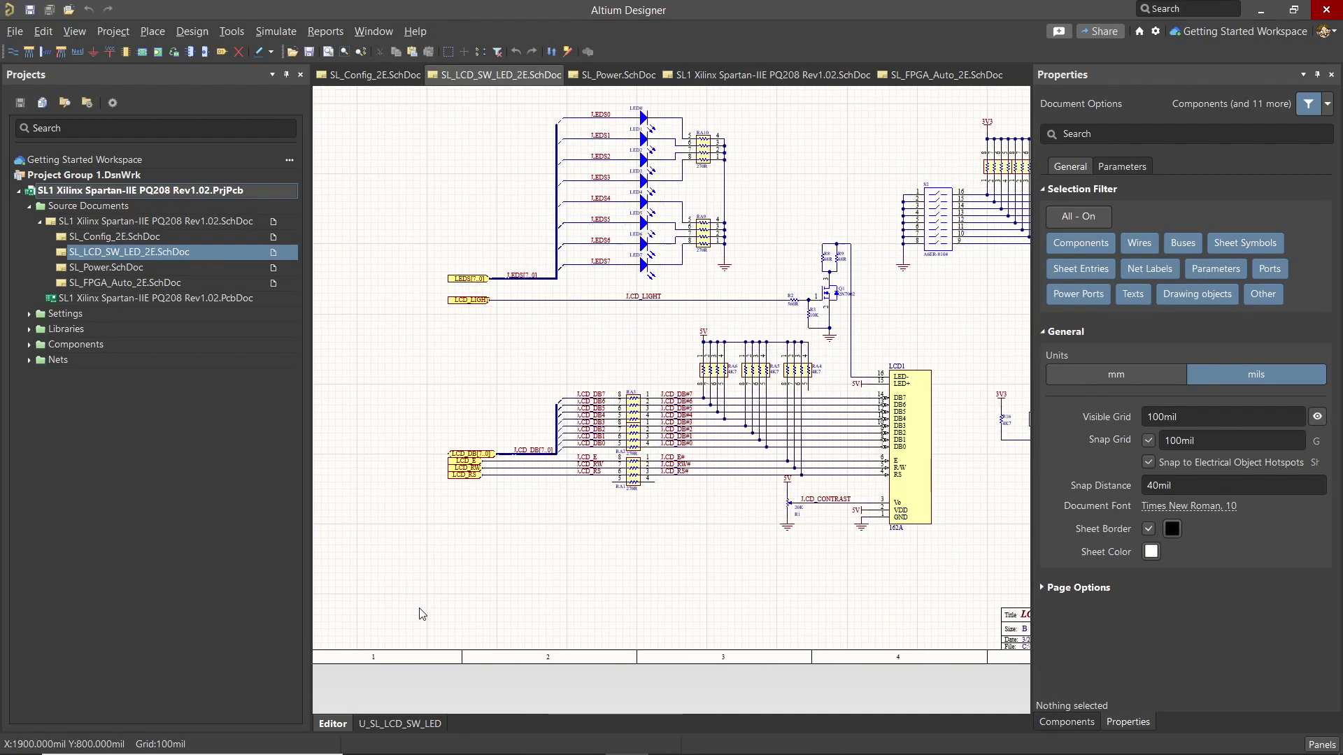
scroll(473, 607, "up", 1, "ctrl")
scroll(534, 610, "up", 1, "ctrl")
scroll(594, 600, "up", 1, "ctrl")
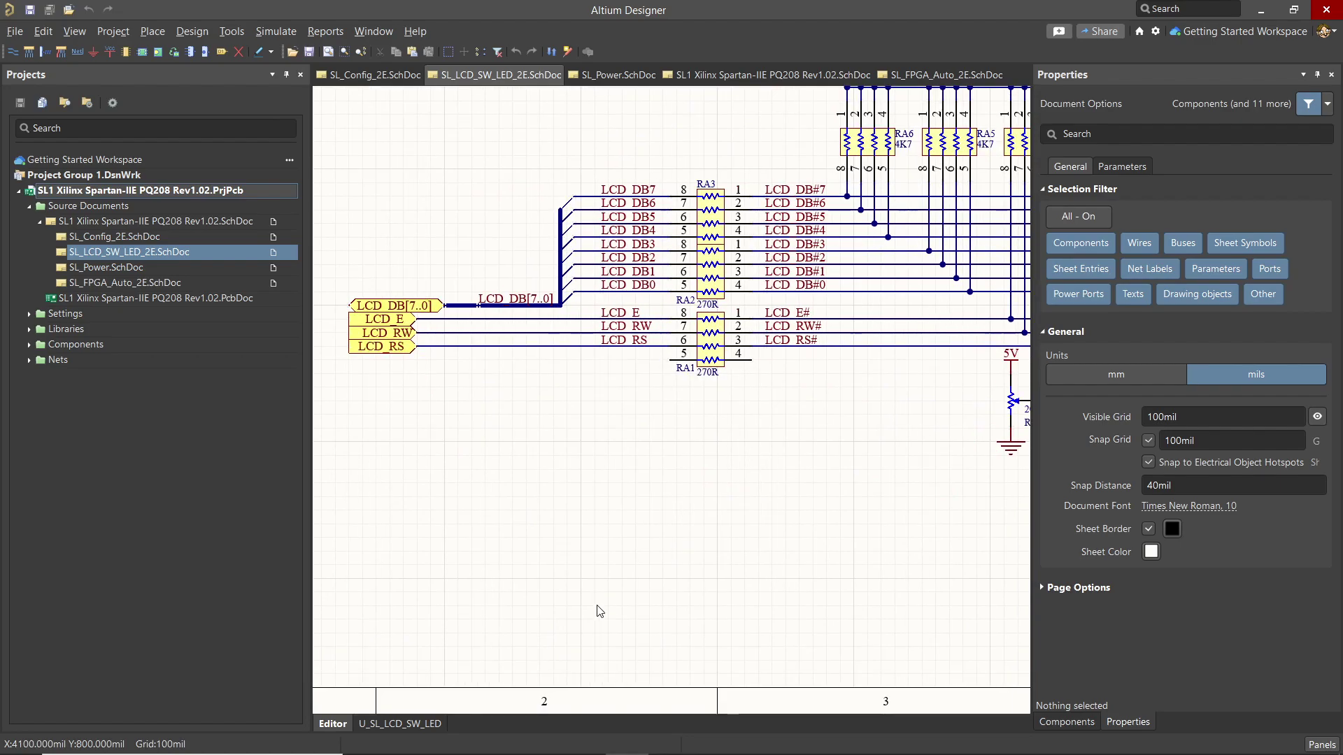
scroll(597, 612, "up", 4)
scroll(564, 619, "up", 1)
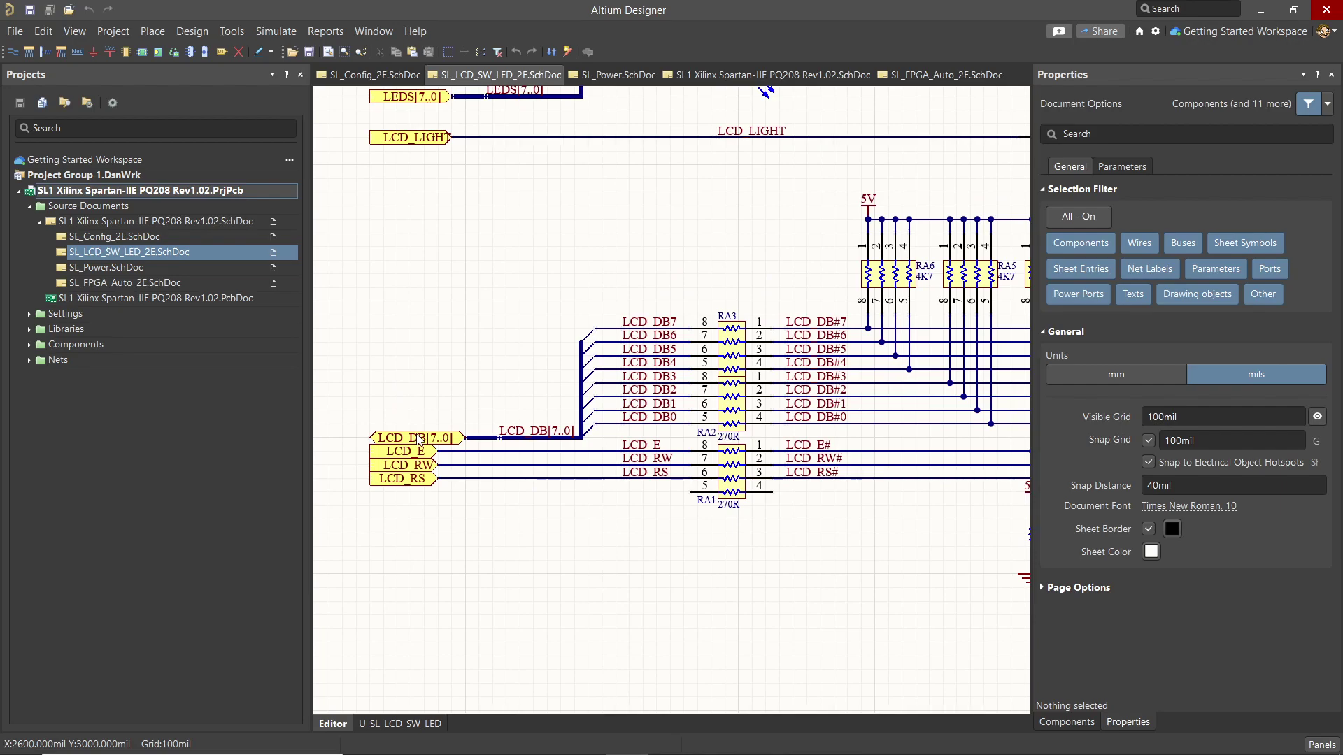
left_click(544, 435)
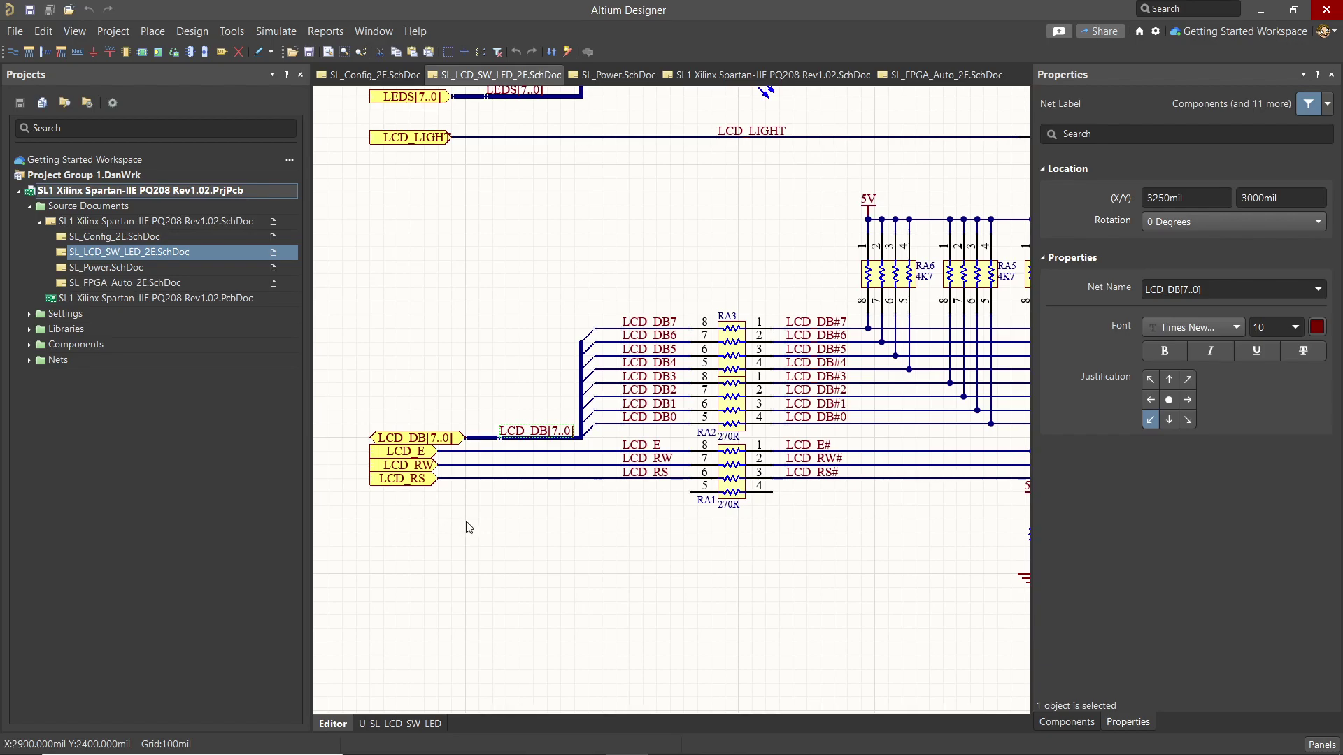
Inspect the LCD_RS port and its wire, ending with the port's Input properties shown
left_click(395, 484)
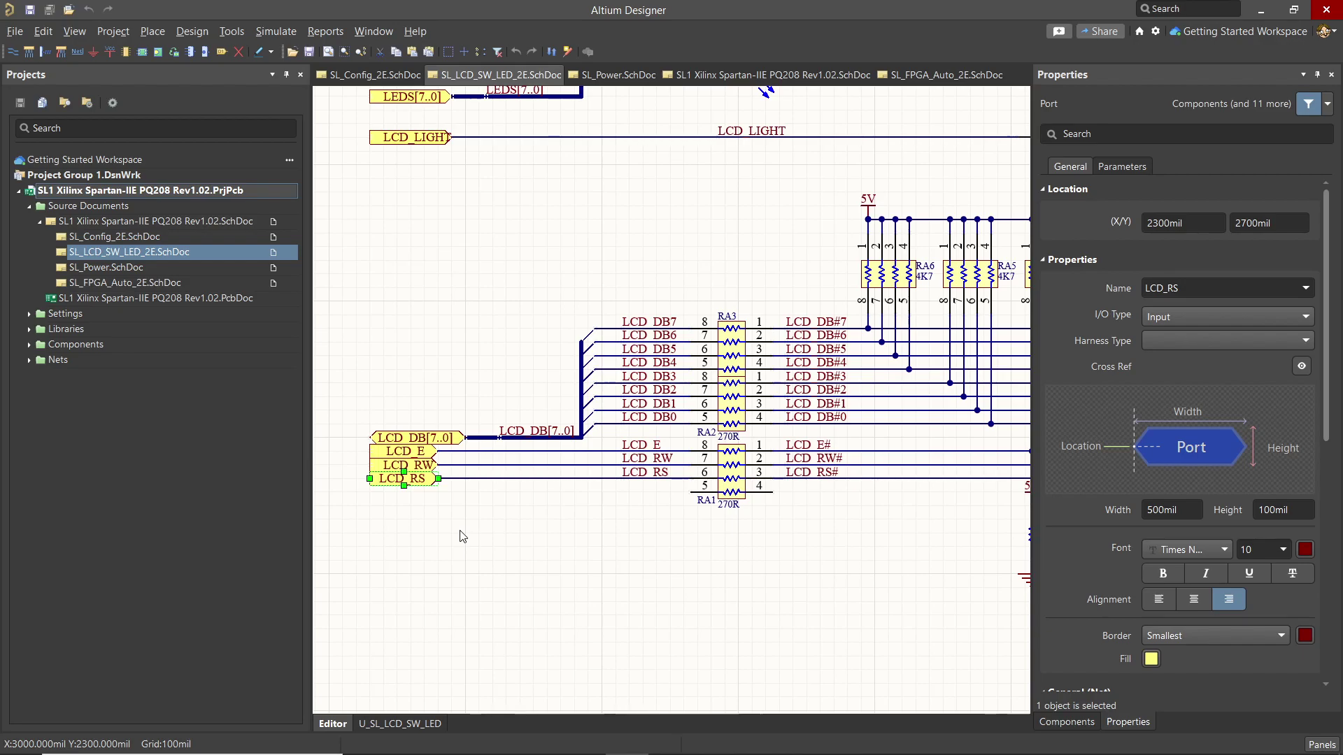
left_click(474, 480)
left_click_drag(688, 656, 512, 658)
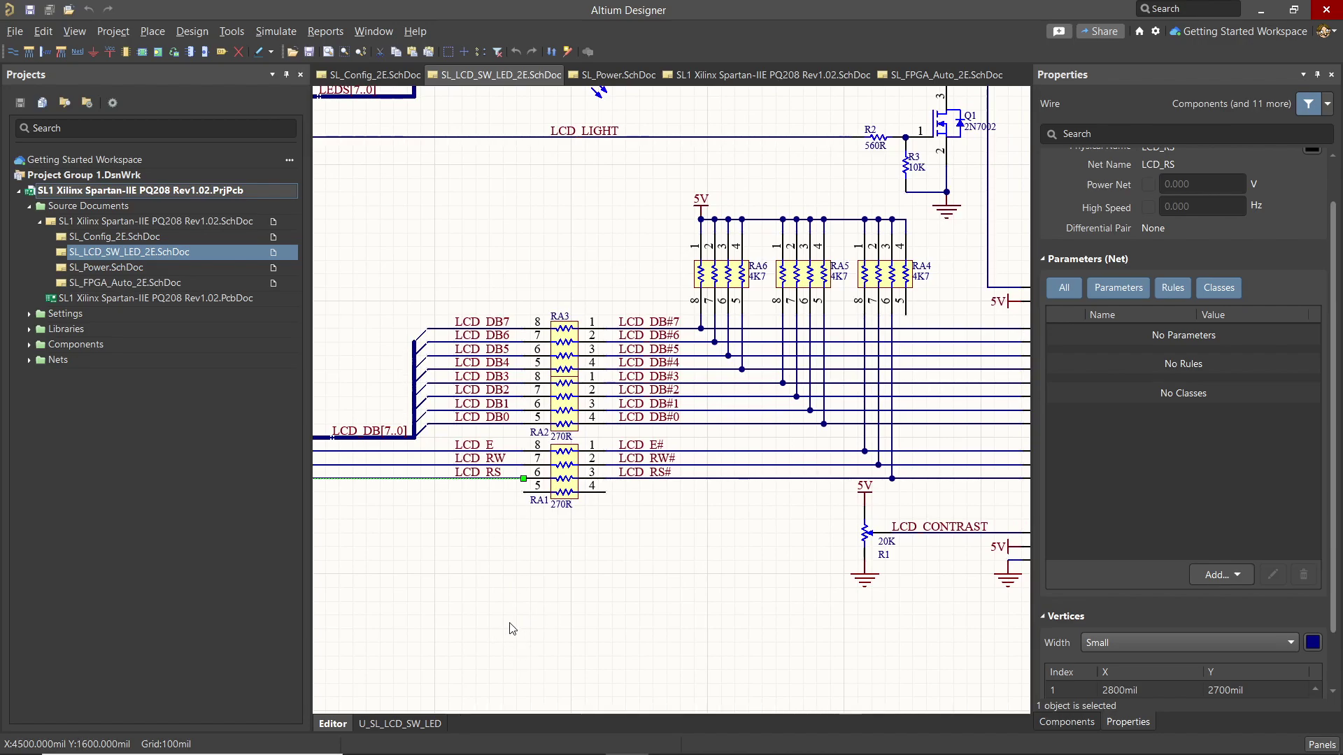
left_click_drag(505, 623, 771, 623)
left_click(683, 570)
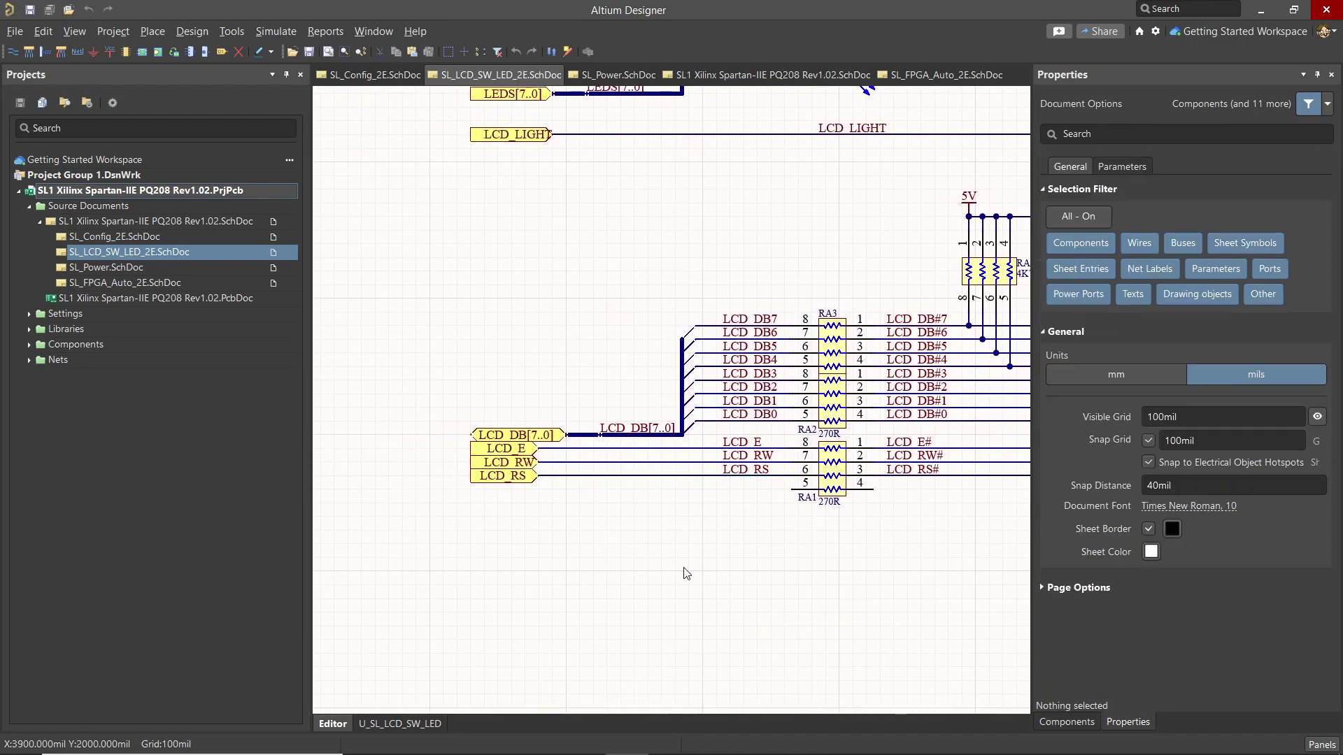
left_click(505, 478)
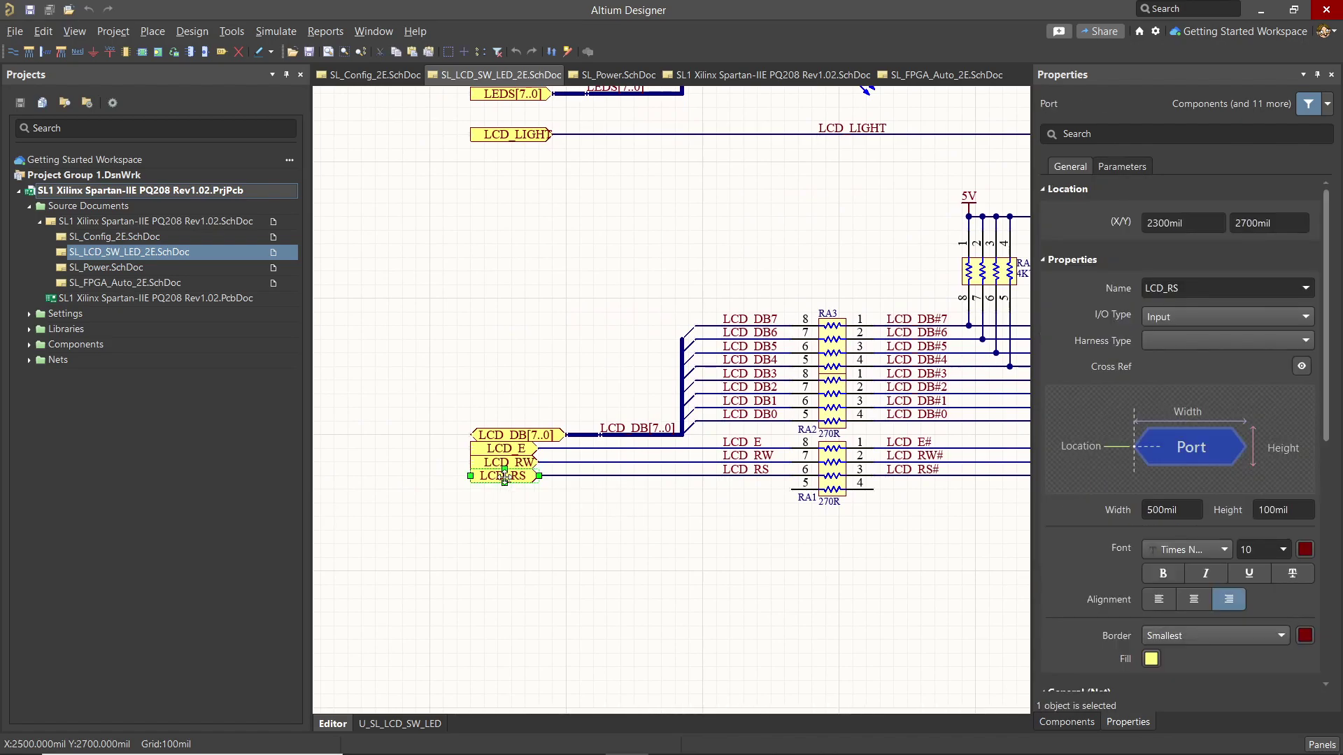
Follow LCD_RS to its top-level sheet entry (Output, net N00004), into the FPGA sheet, and back
double_click(505, 478, "ctrl")
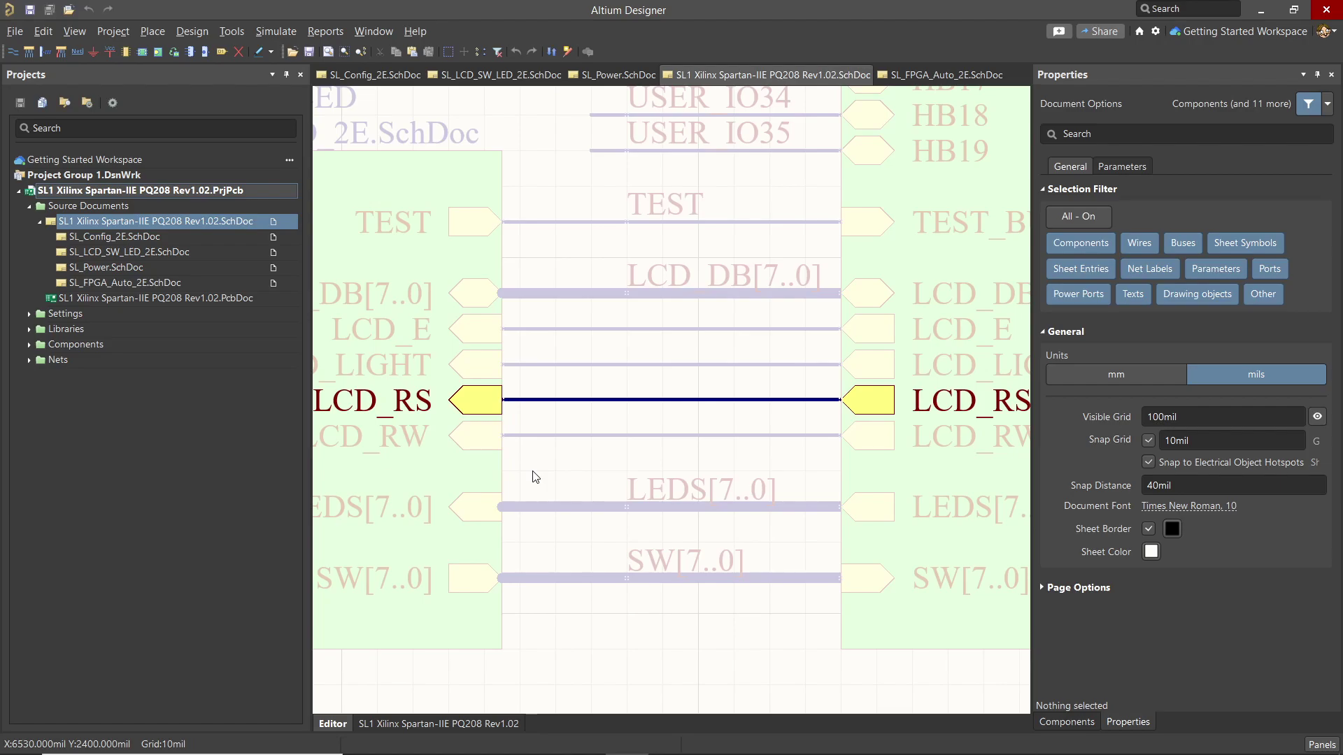
scroll(531, 477, "down", 2, "ctrl")
scroll(532, 477, "down", 2, "ctrl")
scroll(530, 480, "down", 2, "ctrl")
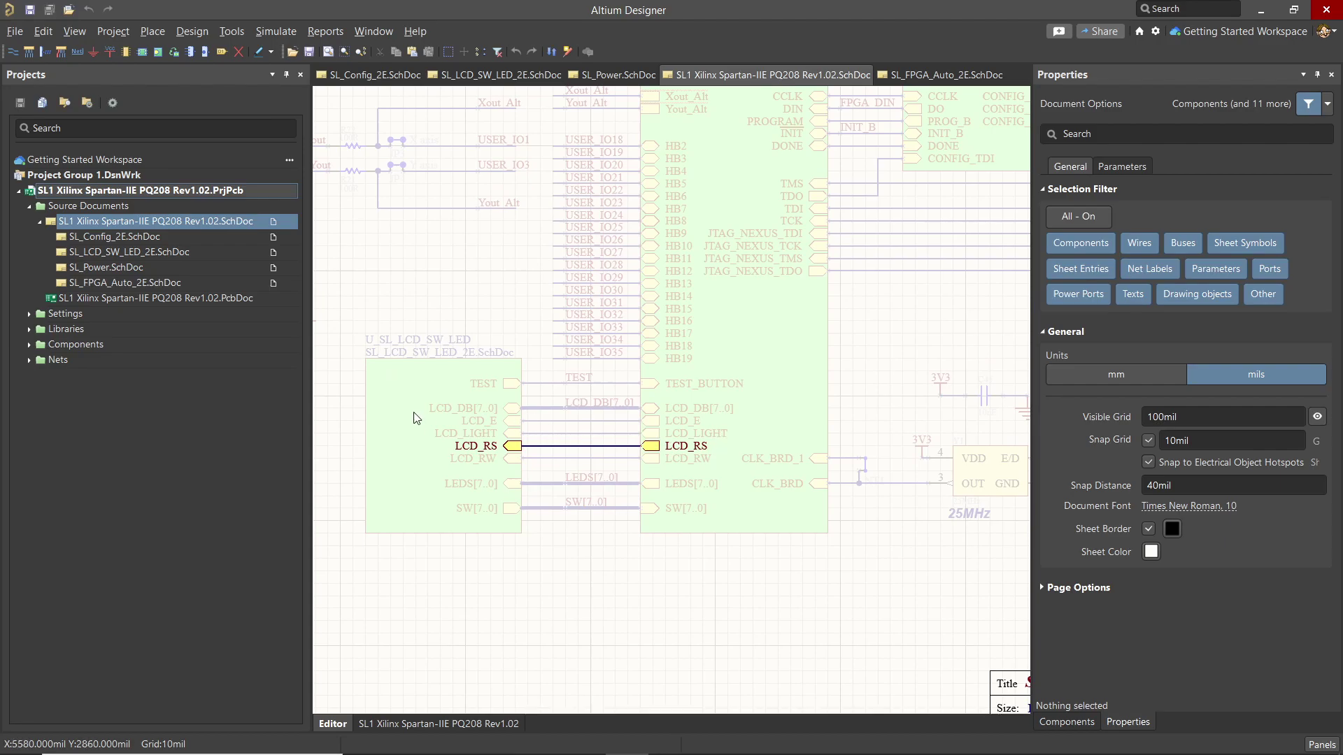
left_click(650, 448)
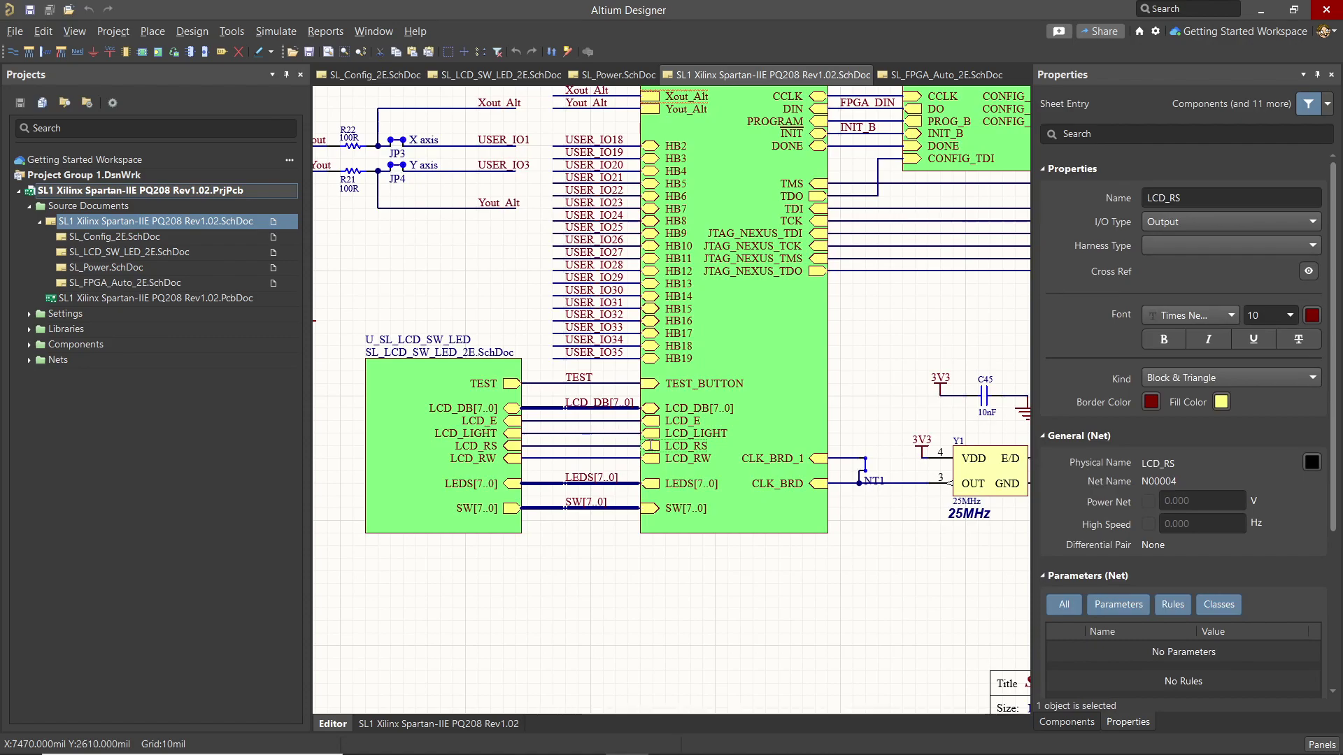
double_click(650, 445, "ctrl")
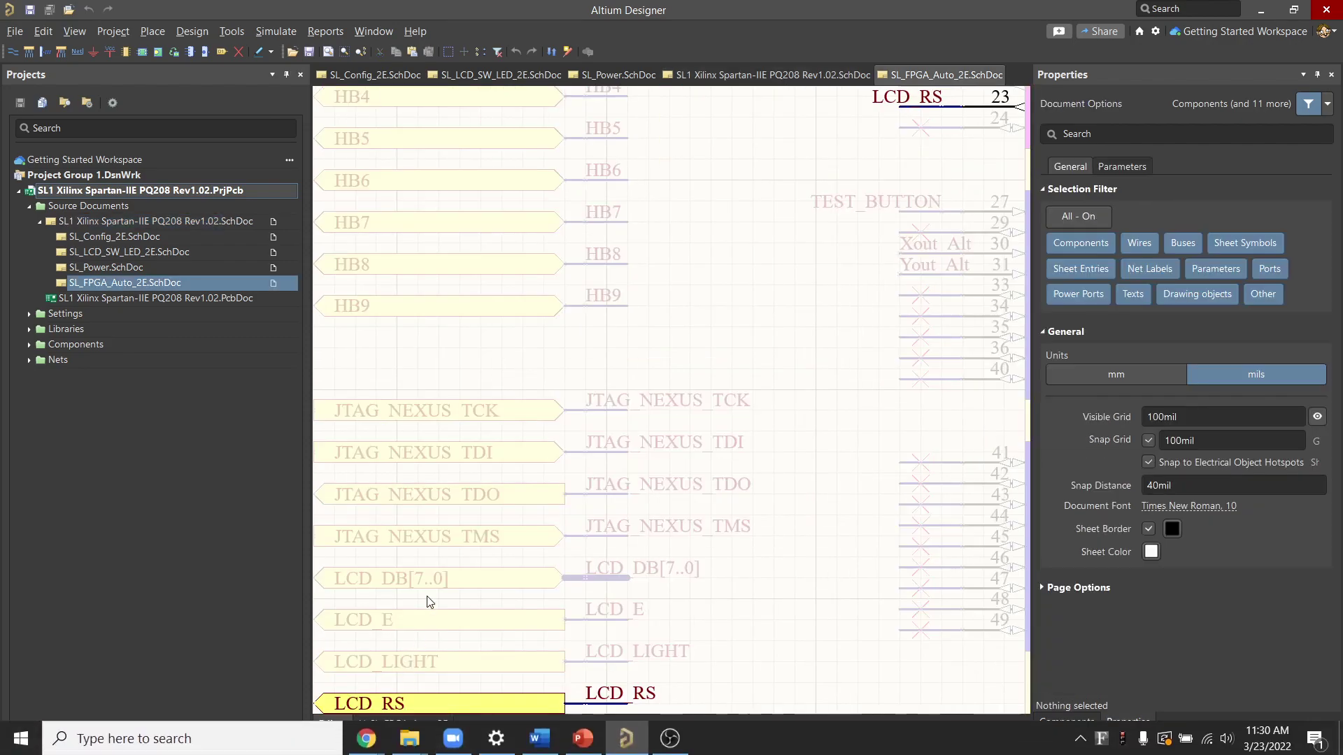
scroll(548, 465, "down", 1)
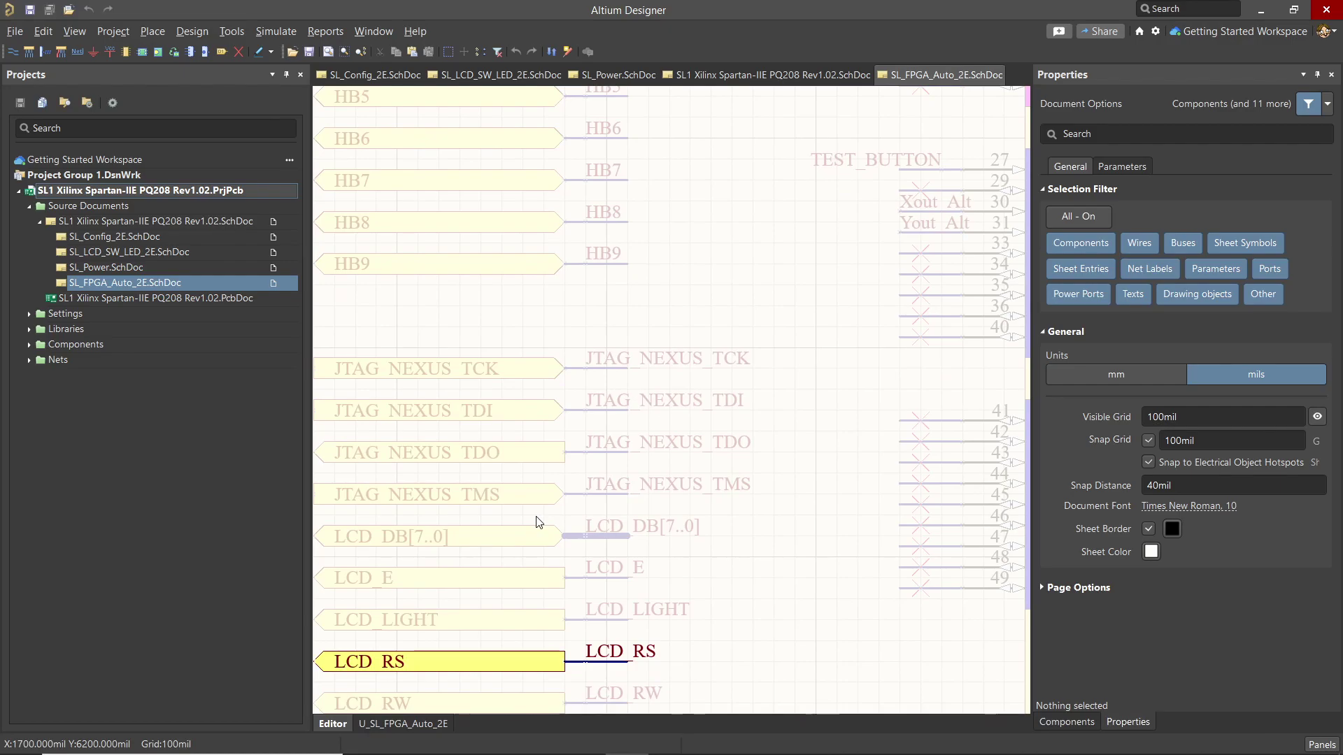
double_click(409, 670, "ctrl")
Clear the LCD_RS net mask, switch units to mm, and inspect the USER_IO0 header label
left_click(815, 399)
key("ctrl+q")
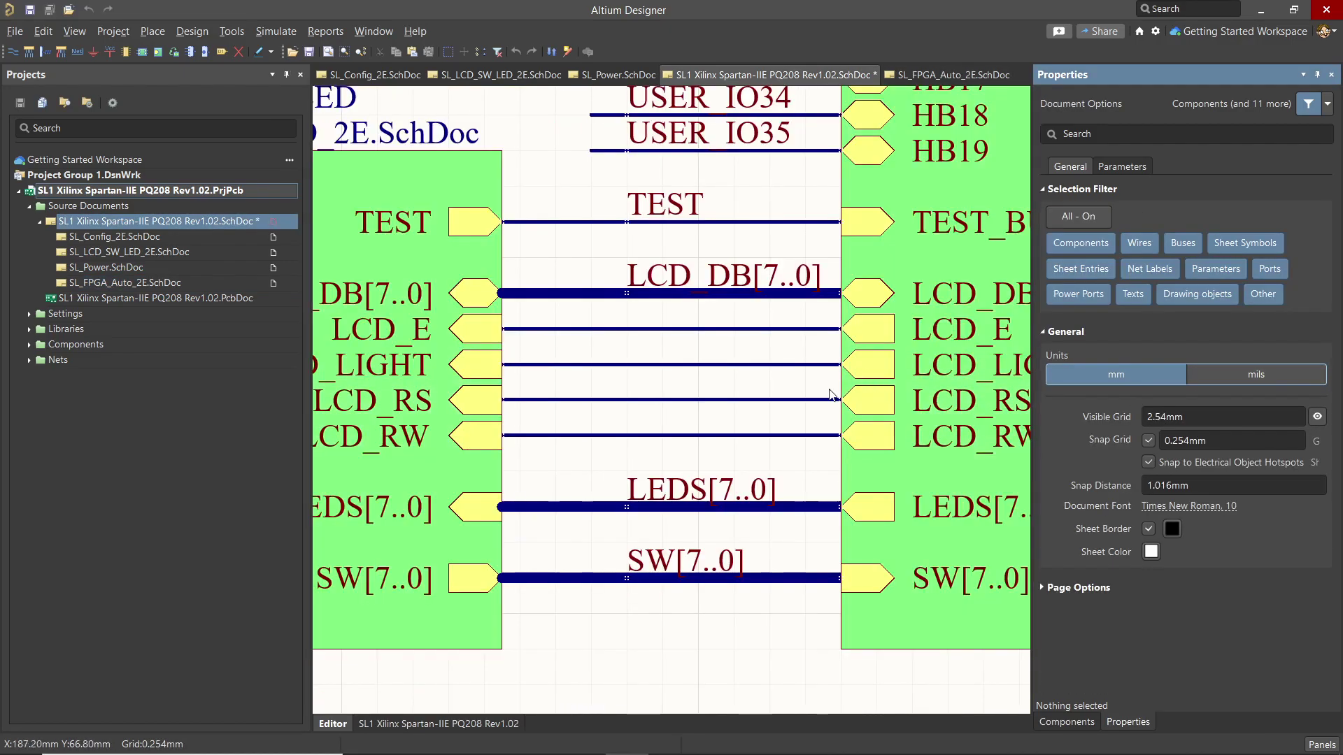
scroll(735, 477, "down", 2)
scroll(712, 483, "down", 2)
scroll(630, 420, "down", 1)
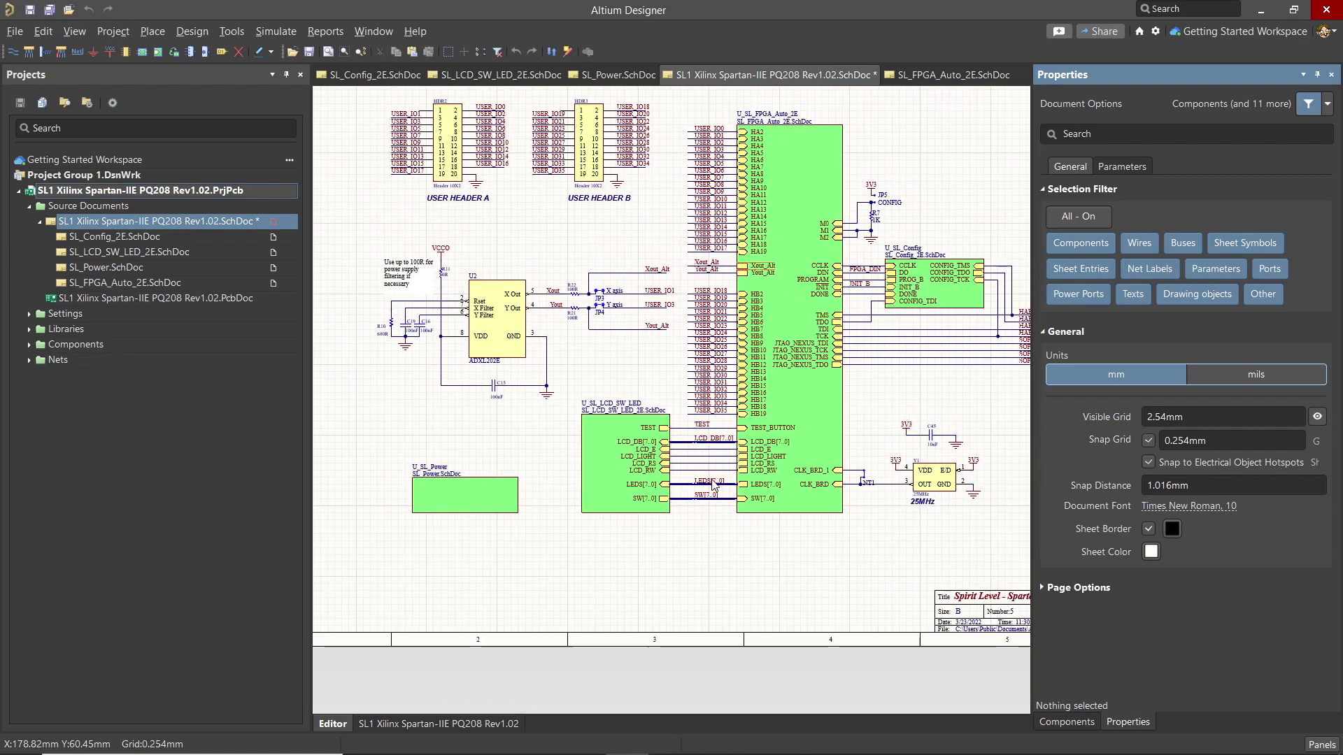
scroll(567, 367, "down", 1)
scroll(514, 317, "down", 1)
scroll(514, 317, "up", 1)
scroll(514, 316, "up", 1)
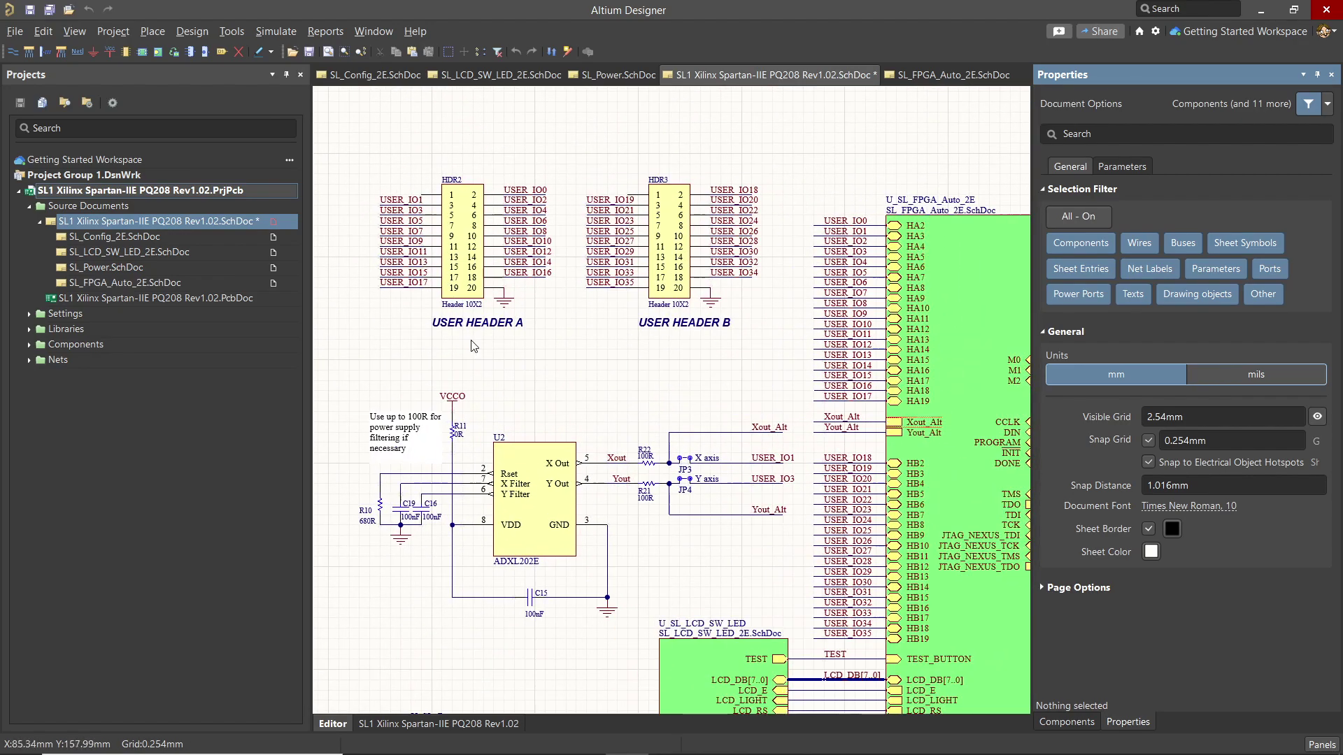
scroll(551, 438, "up", 1)
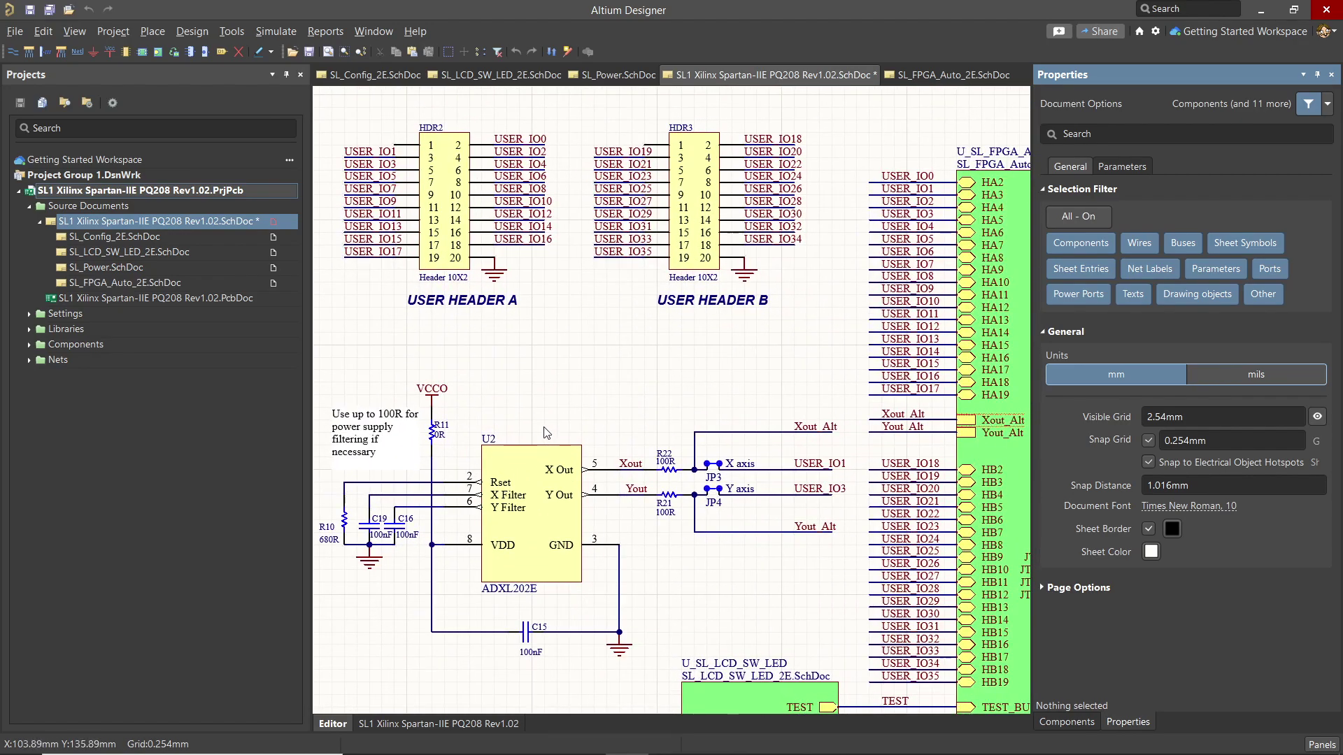
left_click(511, 139)
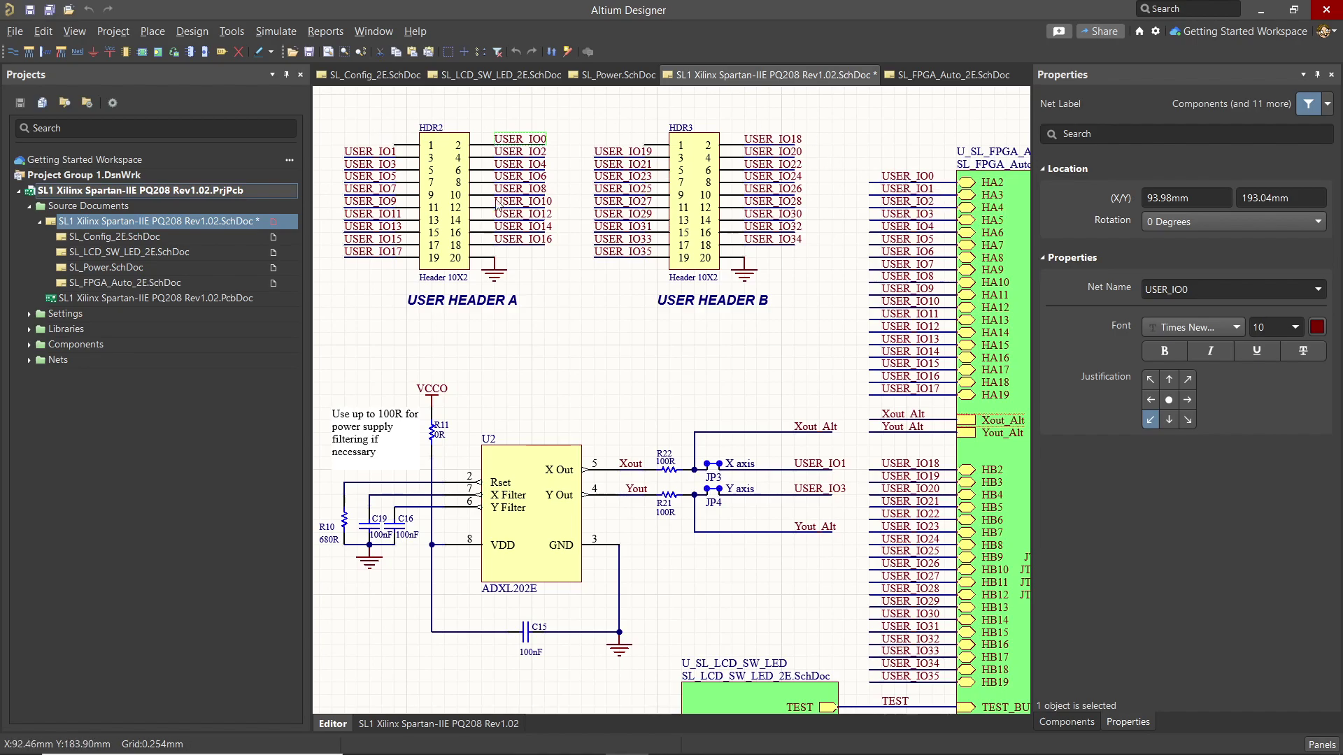
left_click_drag(402, 618, 521, 583)
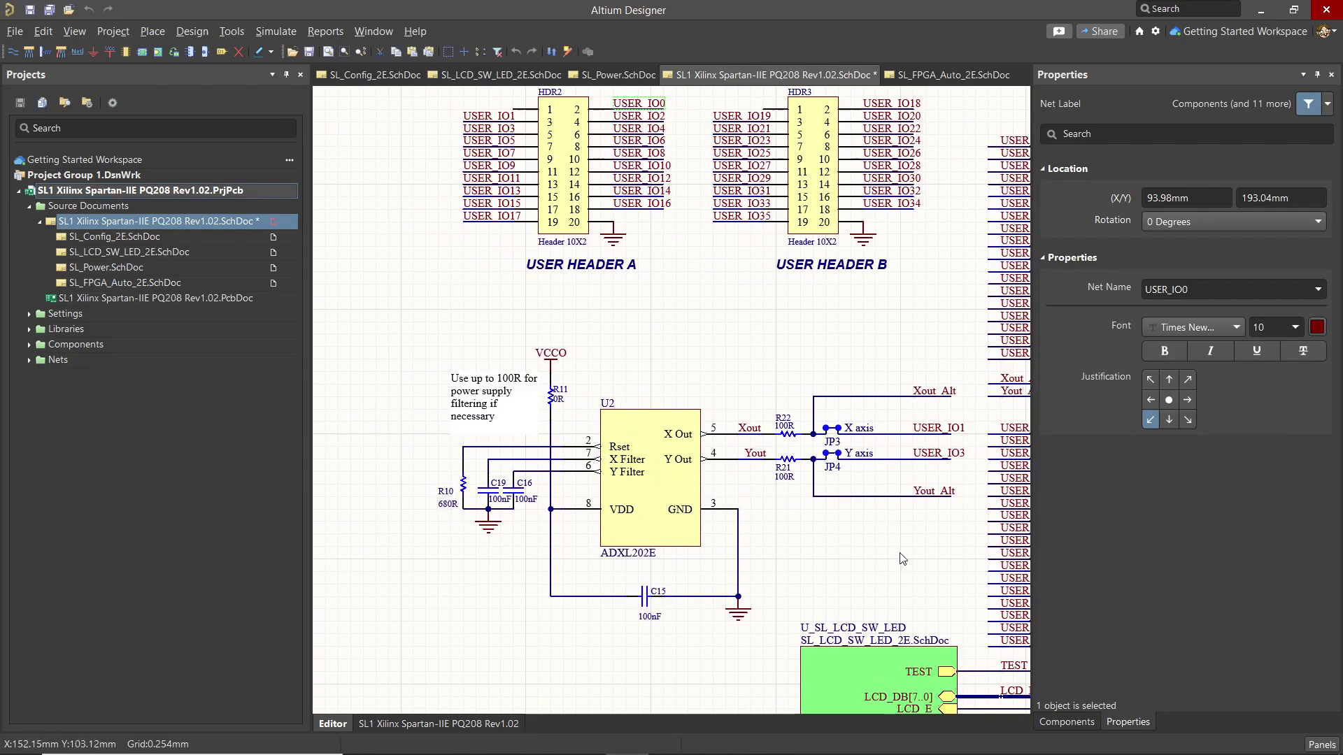
scroll(901, 565, "right", 3)
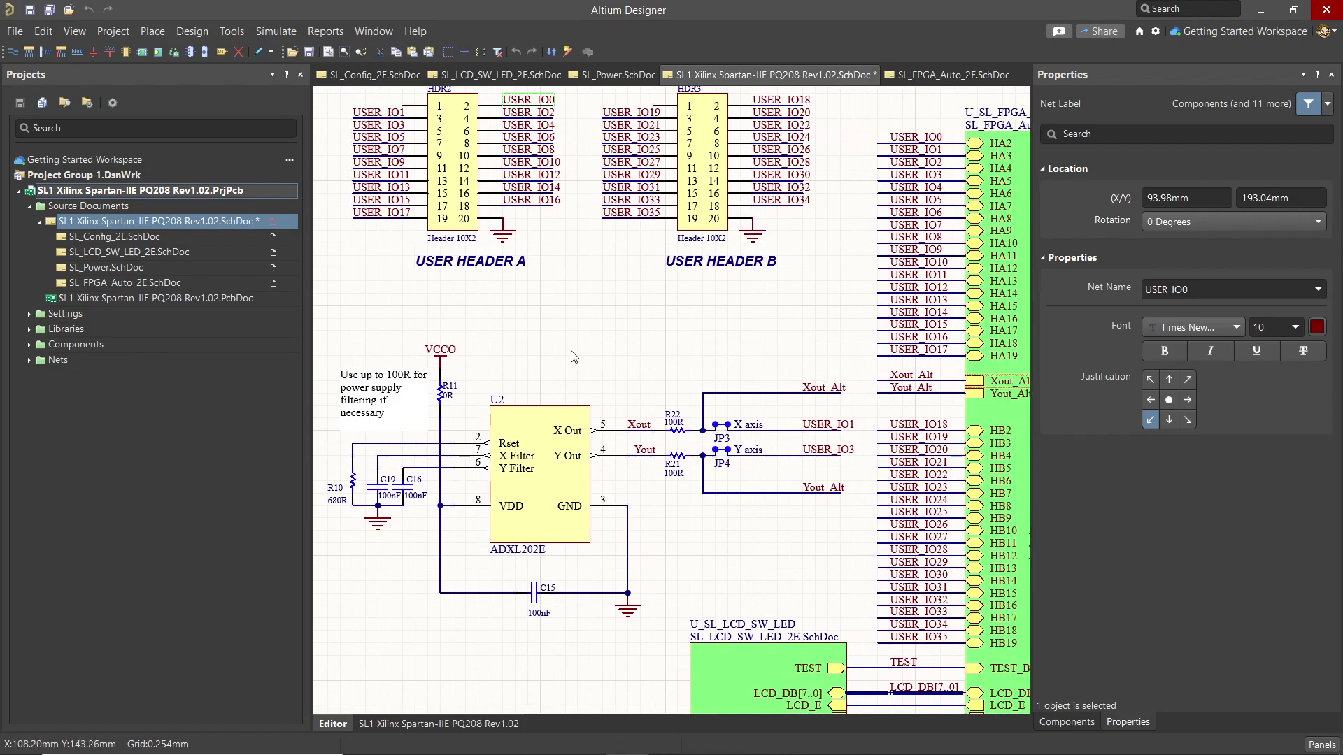
scroll(526, 380, "up", 2)
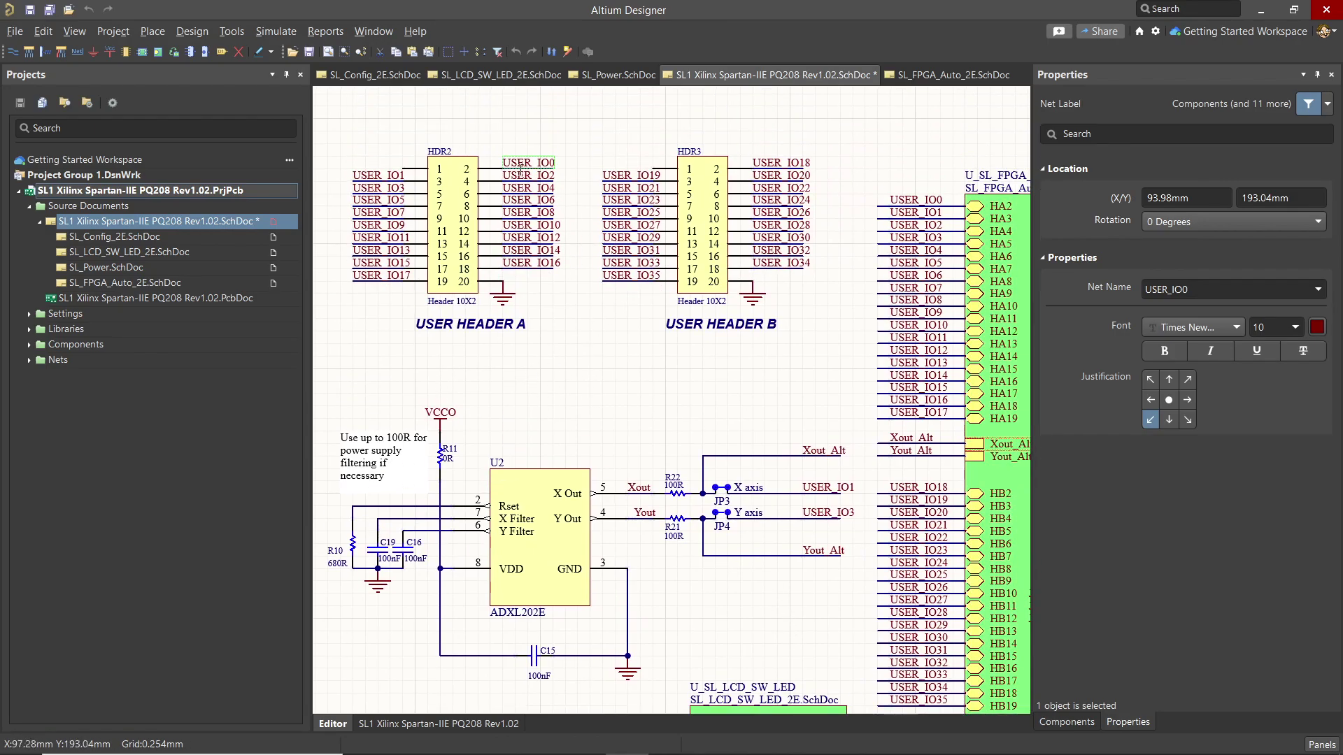
left_click(597, 322)
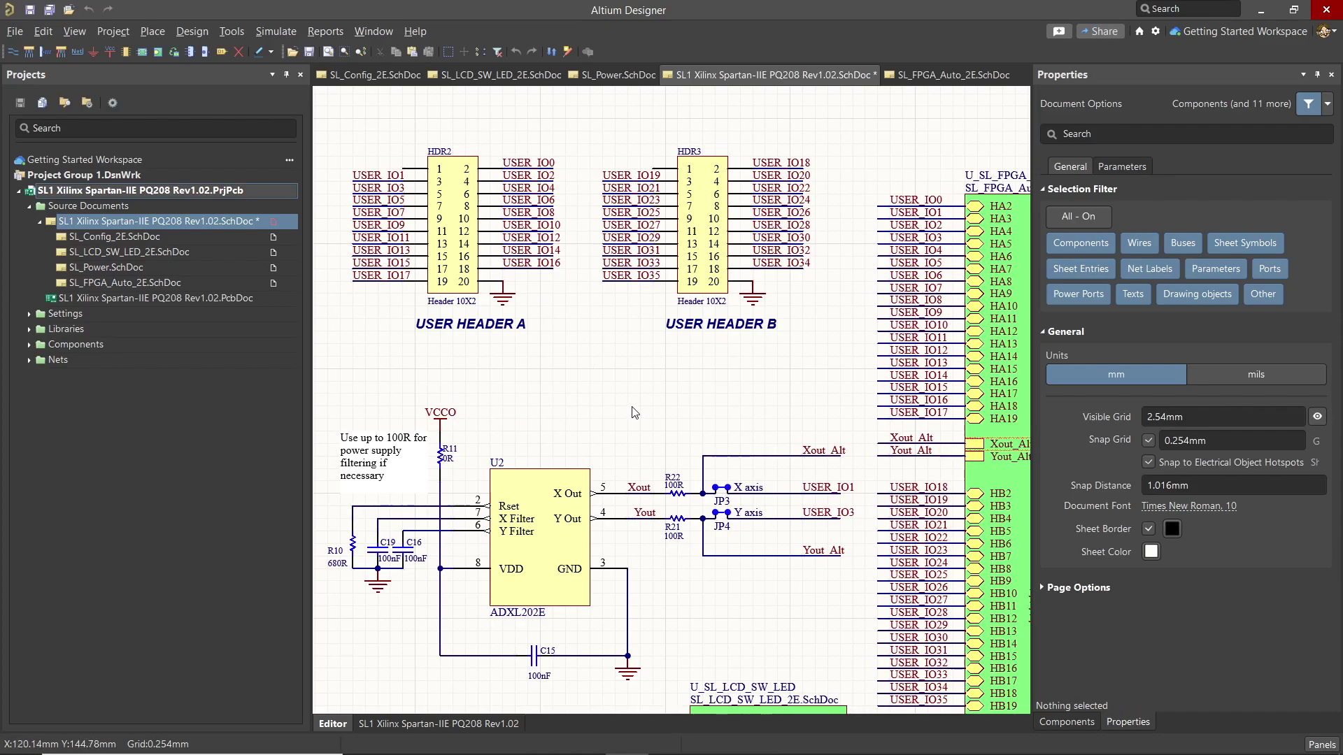
Open the SL1 Xilinx Spartan-IIE PQ208 Rev1.02 PCB and show its board properties
left_click(103, 296)
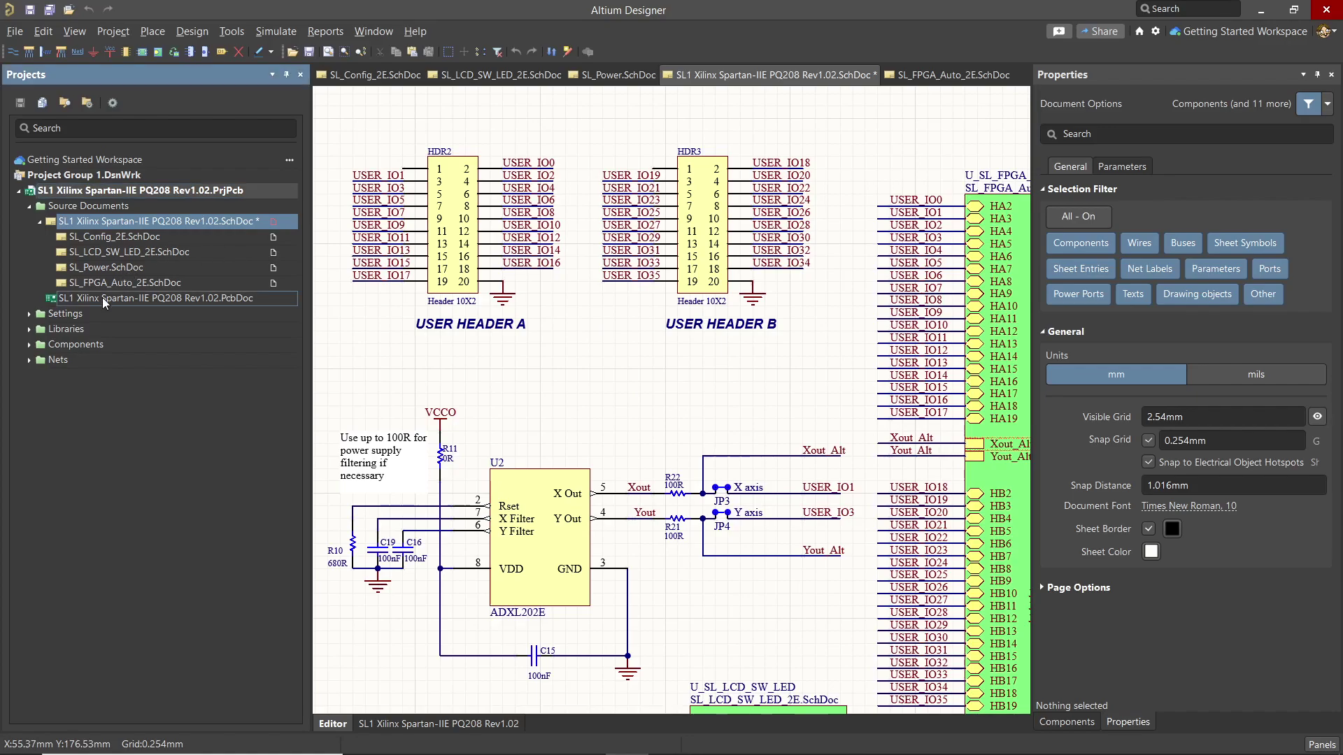
double_click(101, 298)
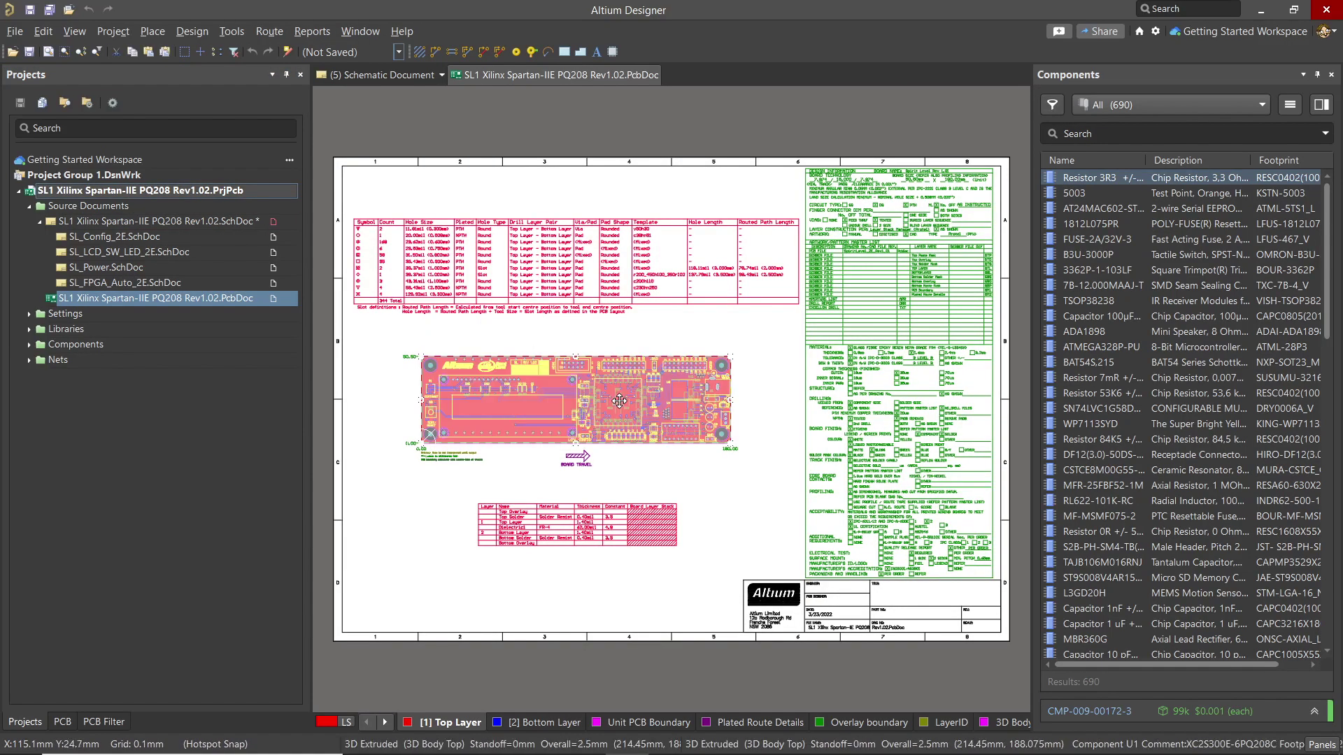
scroll(597, 456, "up", 5)
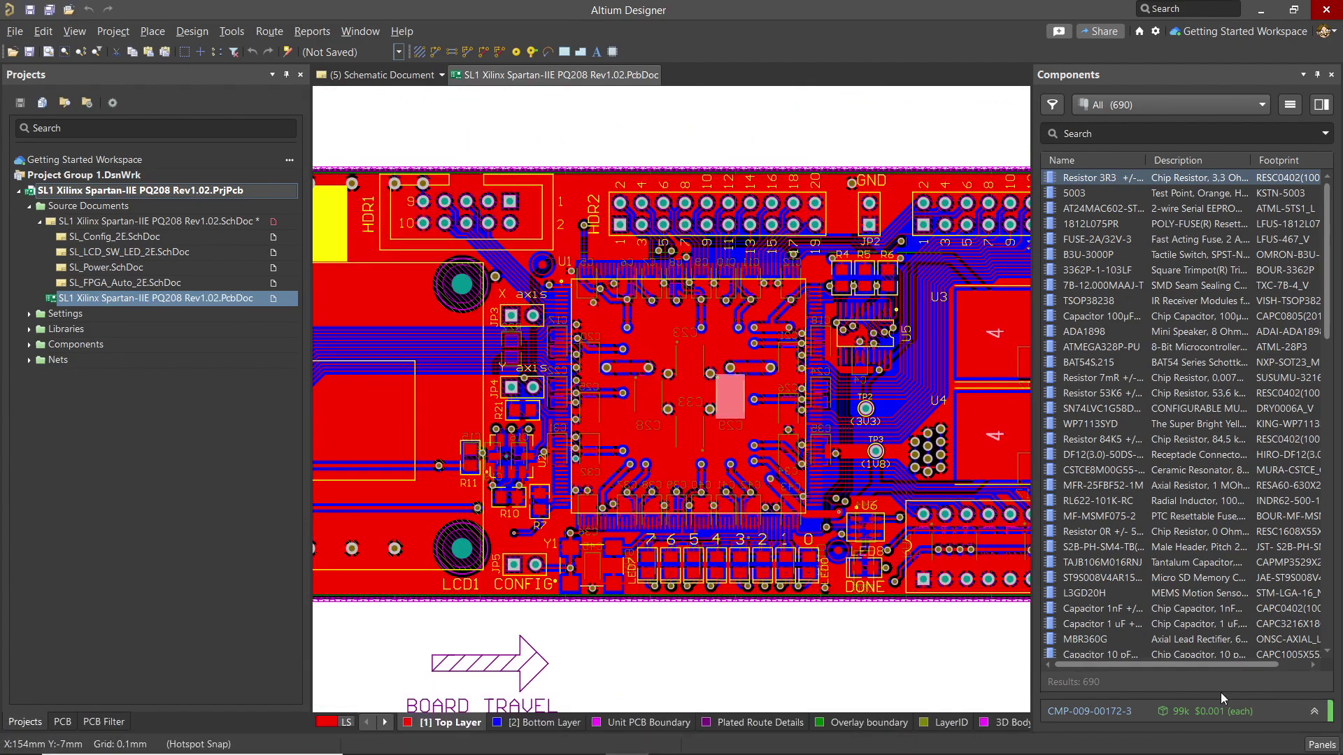
left_click(1321, 744)
left_click(1123, 659)
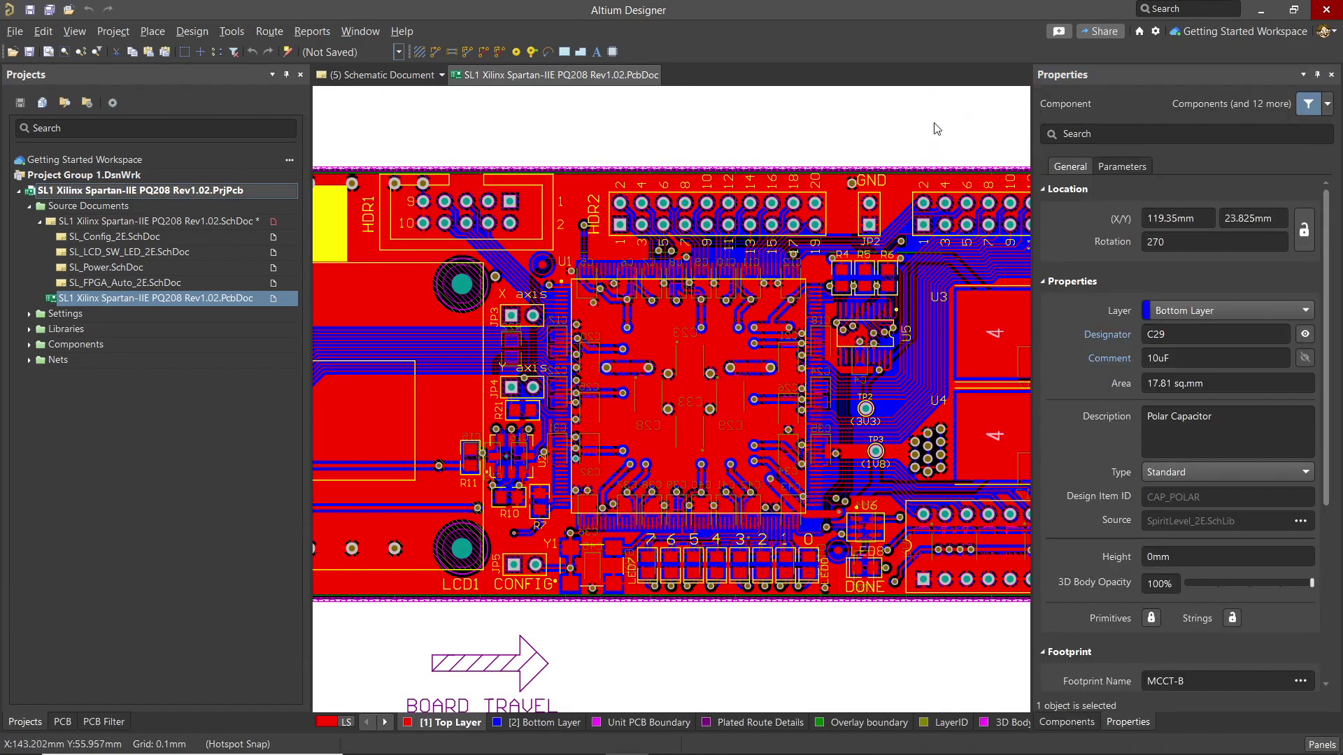
Select FPGA U1 (XC2S300E-6PQ208C) from the overlapping parts and review its properties
left_click(1081, 223)
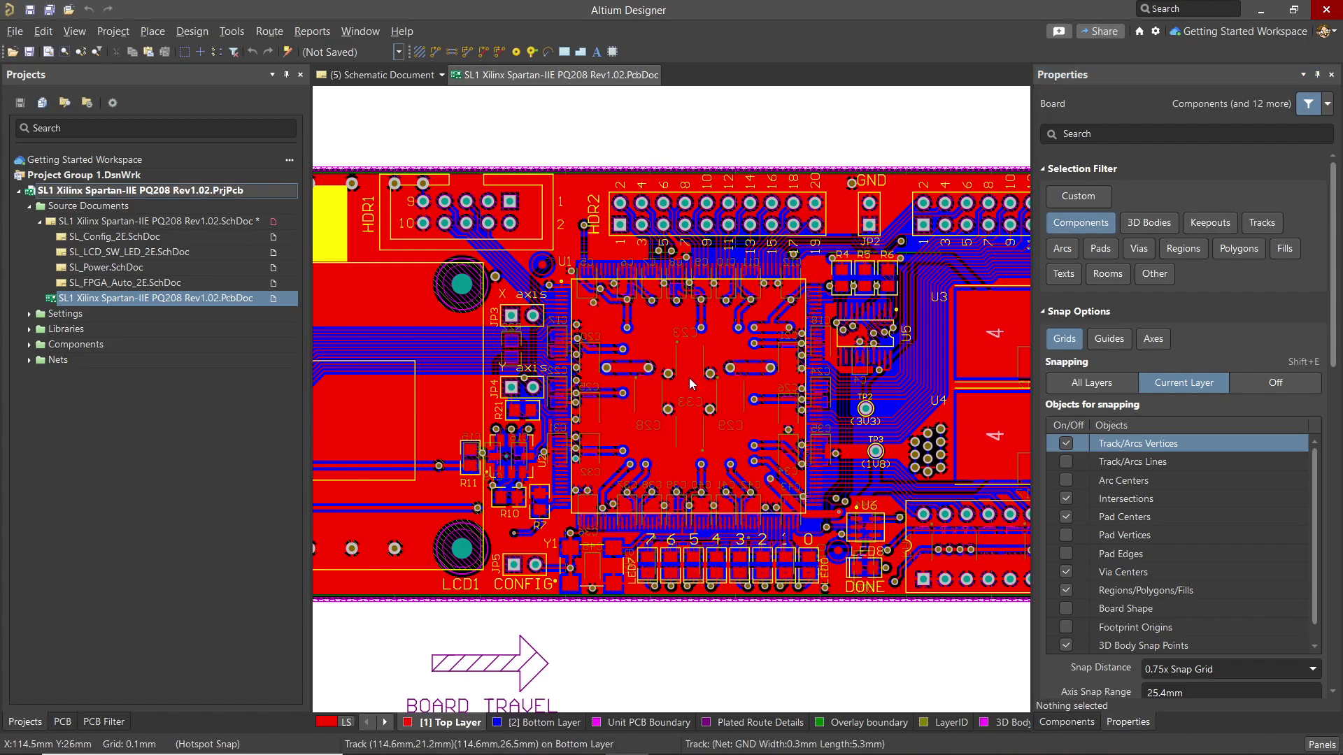
left_click(689, 350)
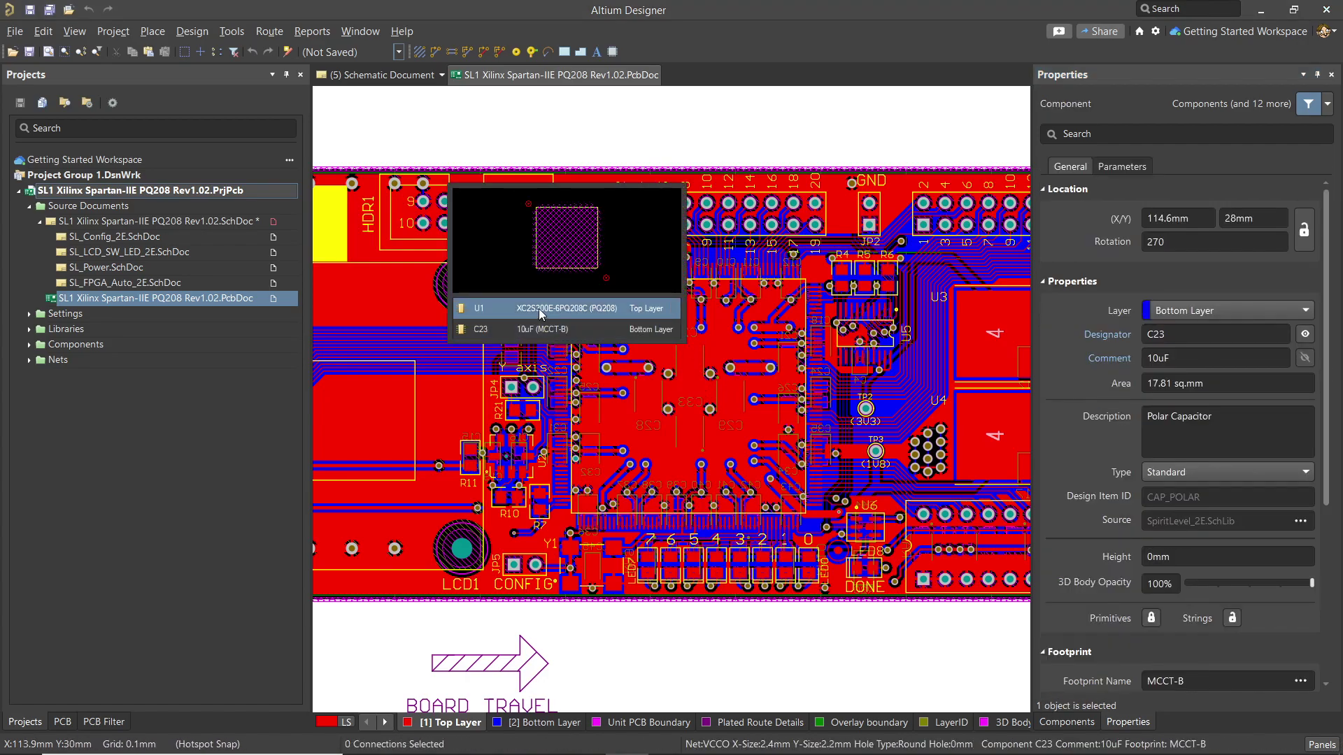
left_click(540, 314)
double_click(687, 344)
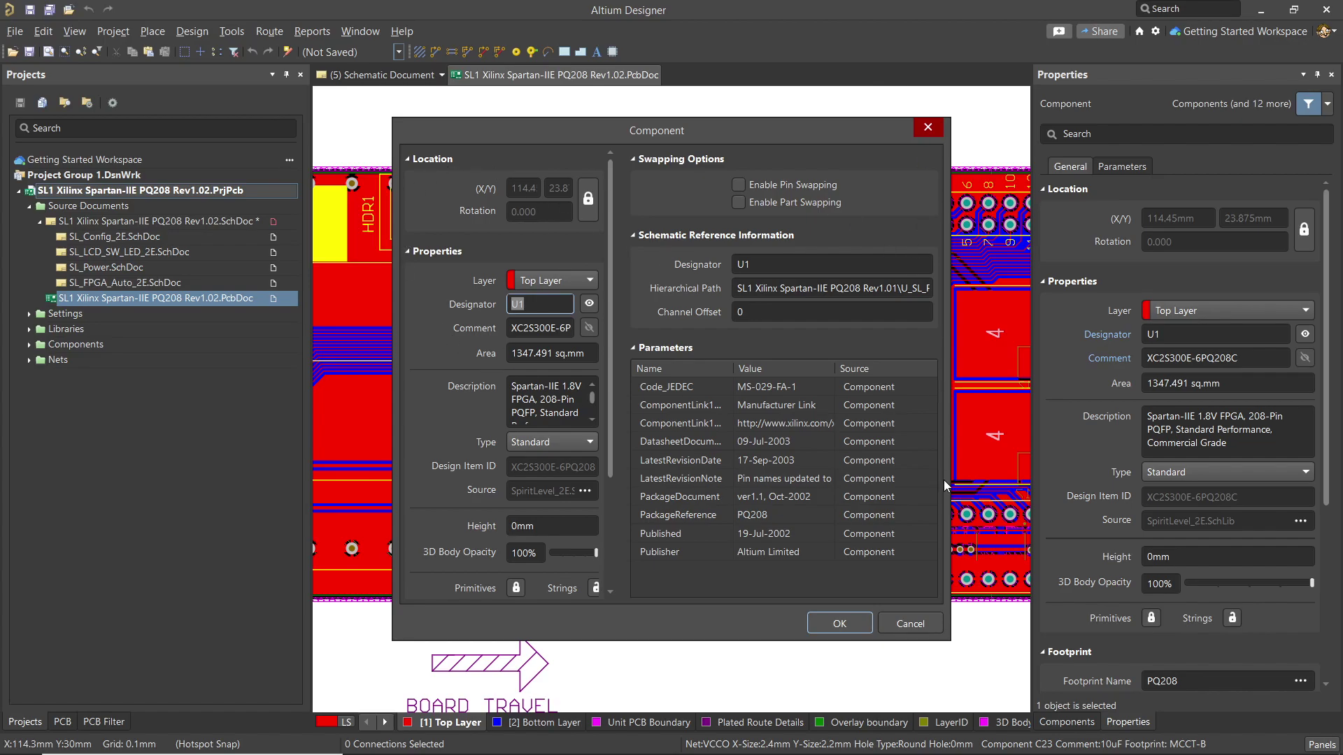
left_click(840, 624)
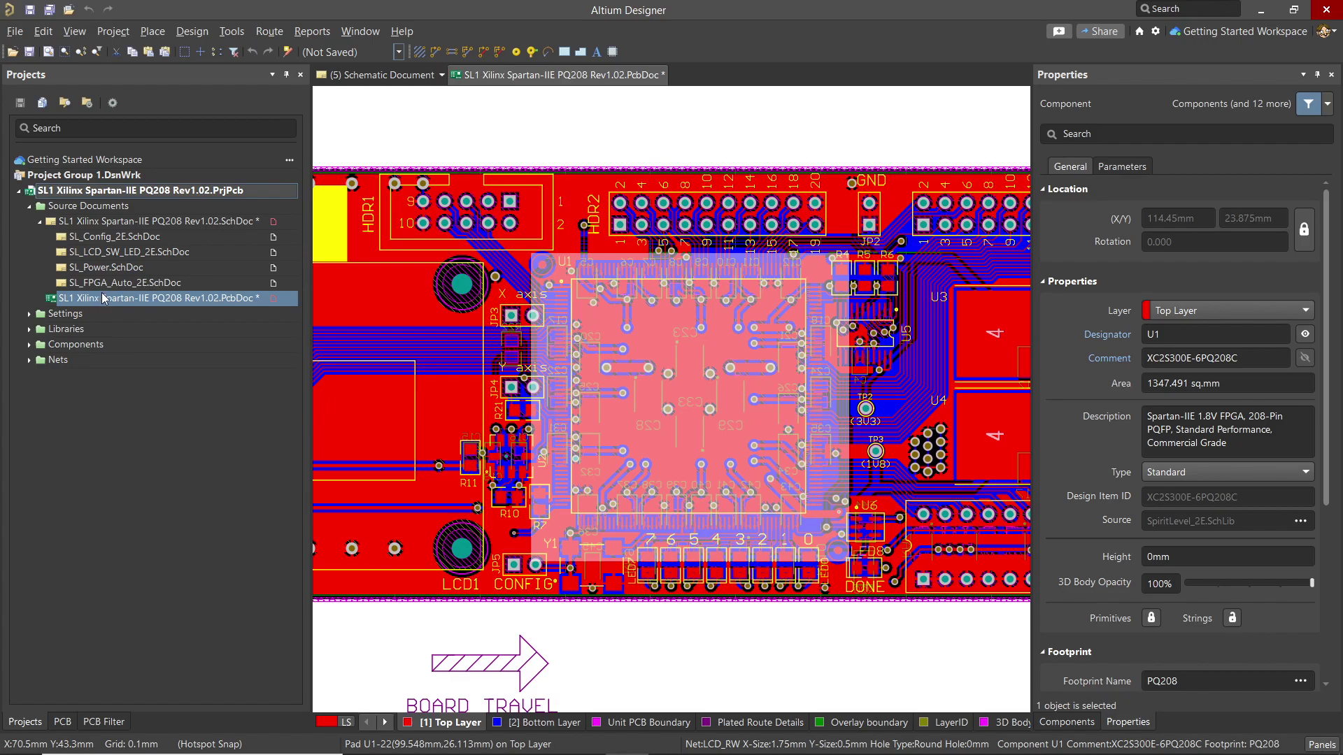
Open SL_FPGA_Auto_2E.SchDoc to show the XC2S300E U1 symbol
double_click(132, 288)
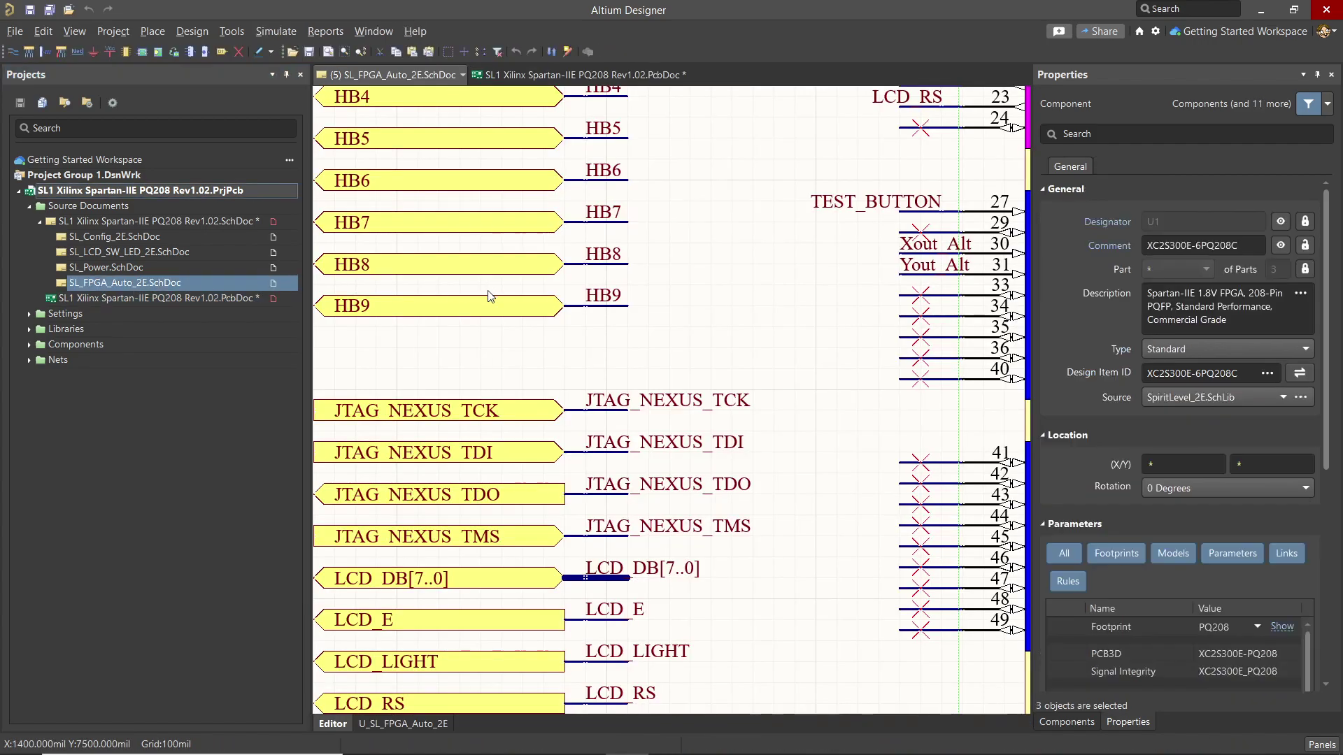
scroll(488, 297, "down", 2, "ctrl")
scroll(488, 297, "down", 2, "ctrl")
scroll(488, 297, "down", 2, "ctrl")
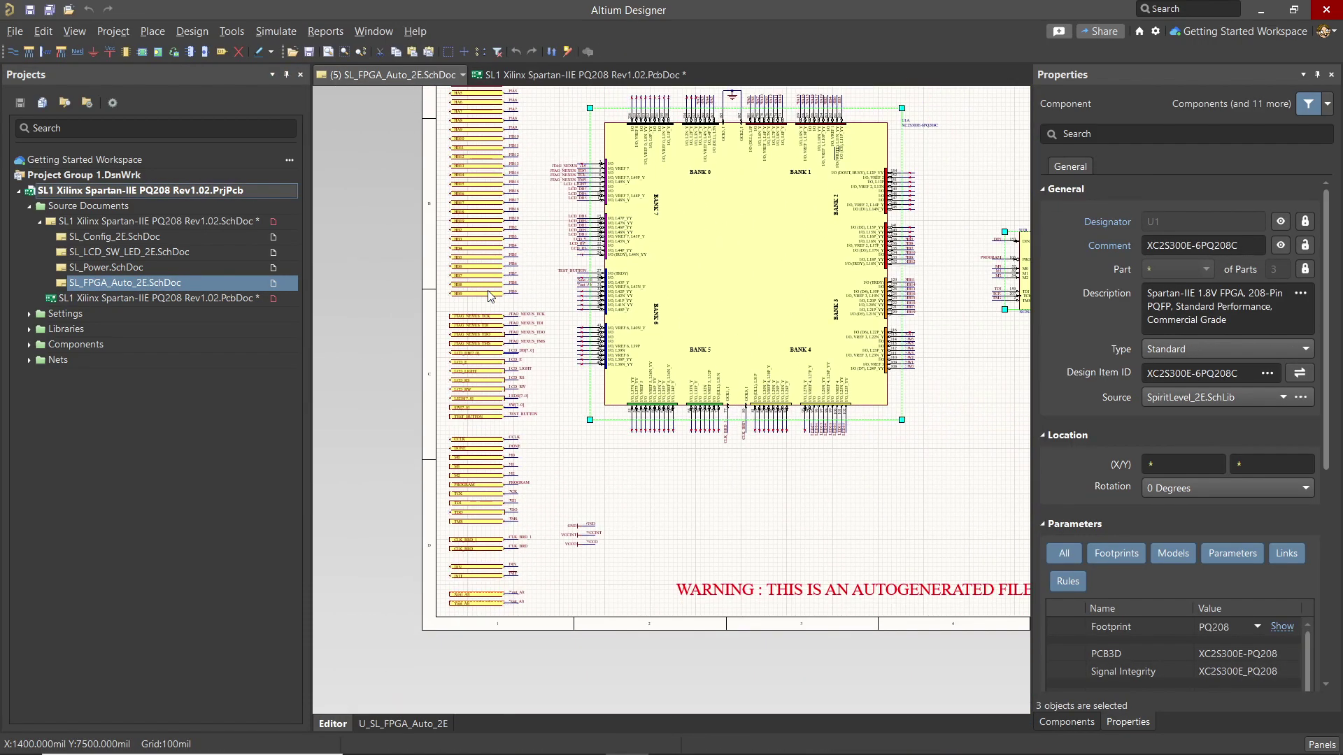